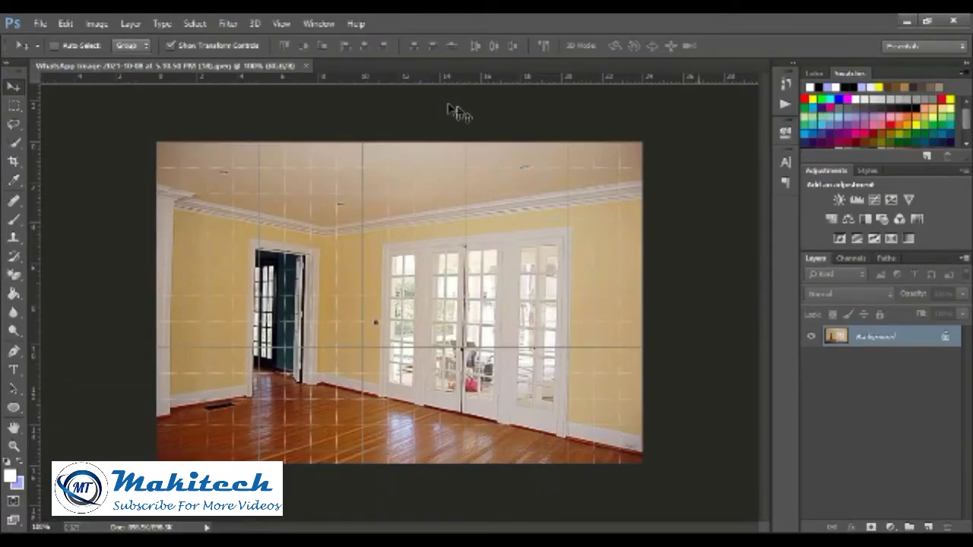
Convert the Background into editable Layer 0, show the grid, and bring up Edit > Preferences
{"action": "left_click", "coordinate": [945, 337]}
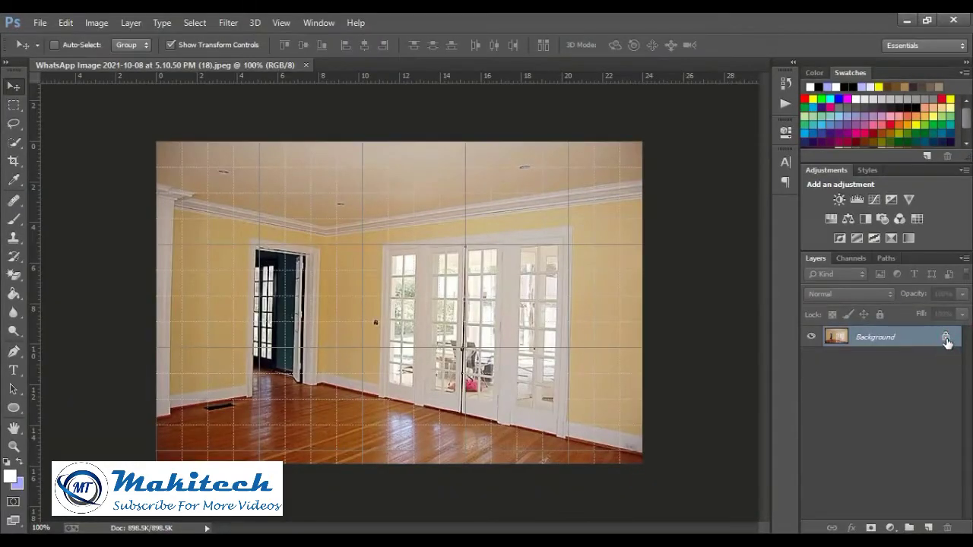
{"action": "left_click", "coordinate": [279, 23]}
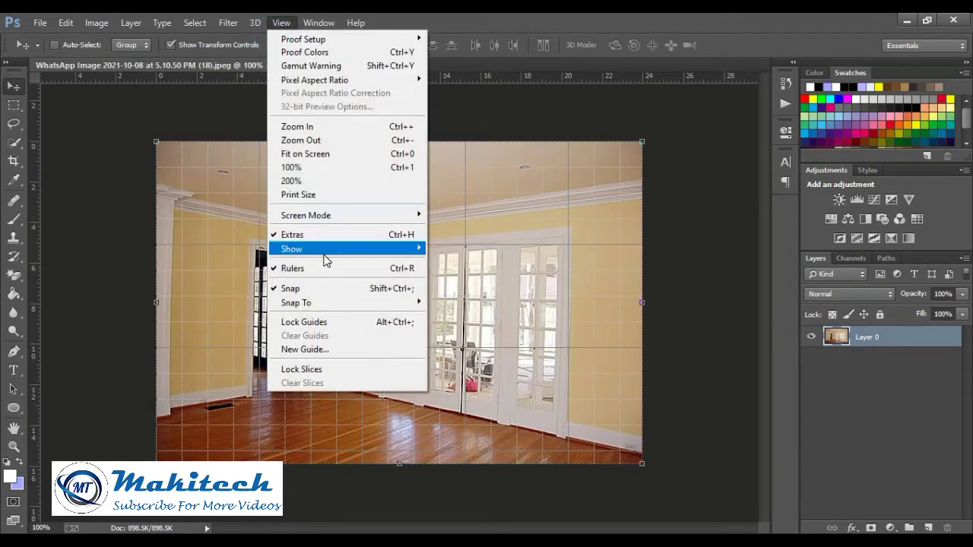
{"action": "mouse_move", "coordinate": [292, 248]}
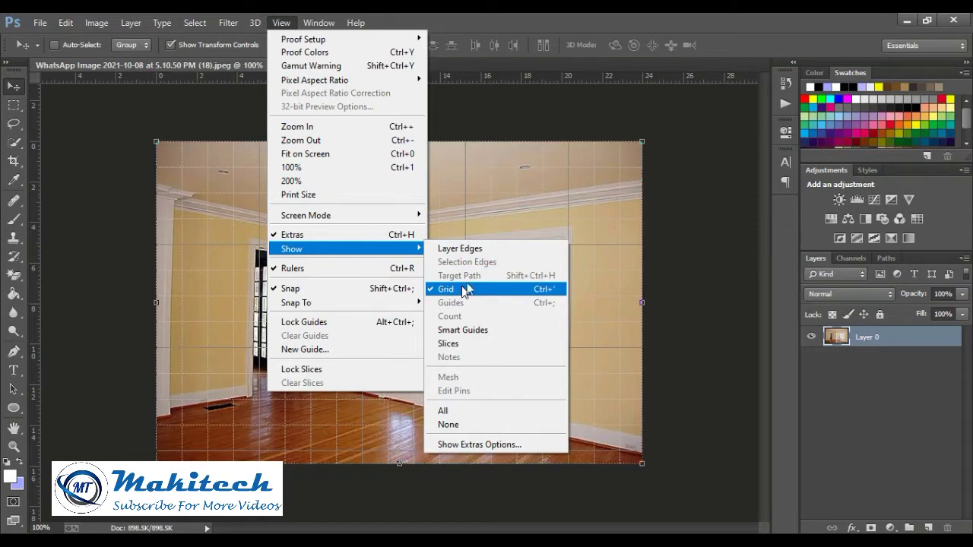
{"action": "left_click", "coordinate": [511, 118]}
{"action": "left_click", "coordinate": [40, 22]}
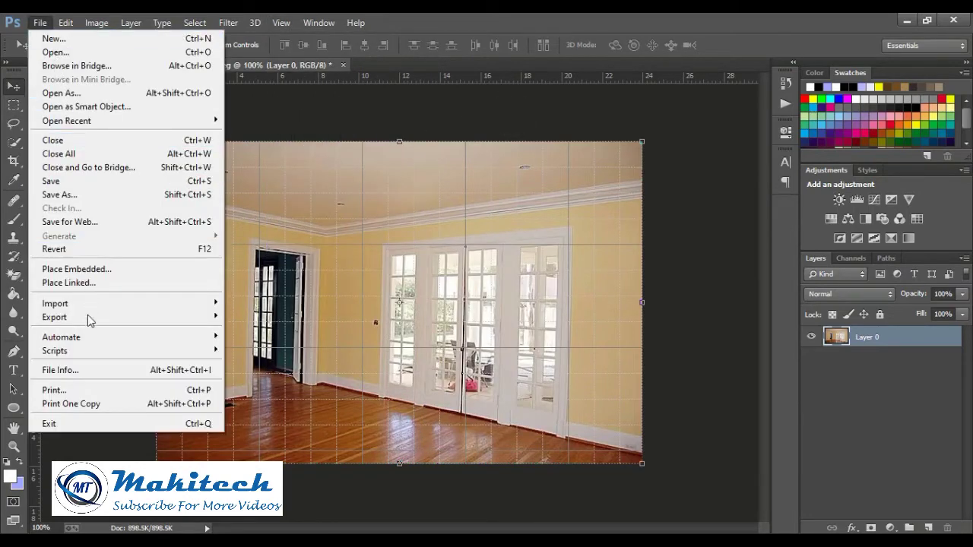
{"action": "left_click", "coordinate": [39, 23]}
{"action": "left_click", "coordinate": [66, 23]}
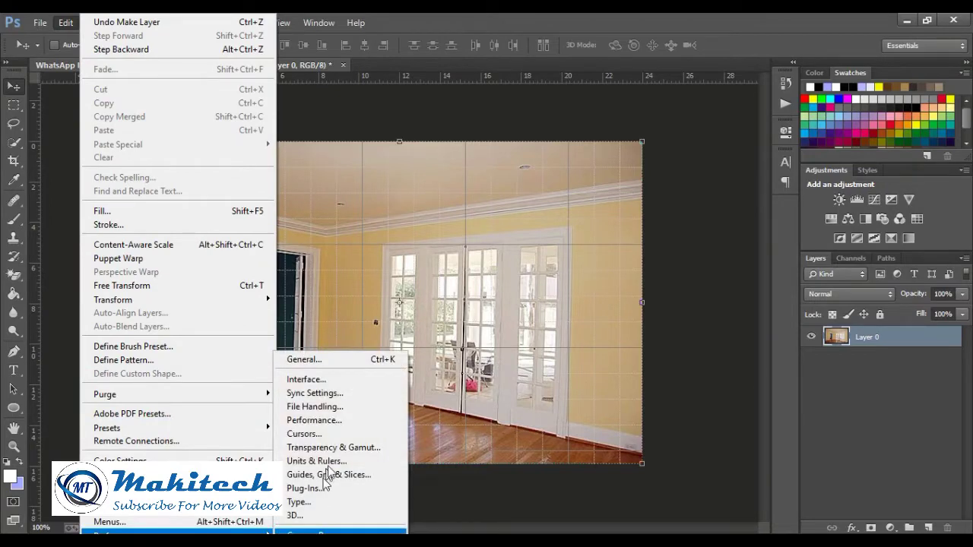
{"action": "mouse_move", "coordinate": [107, 532]}
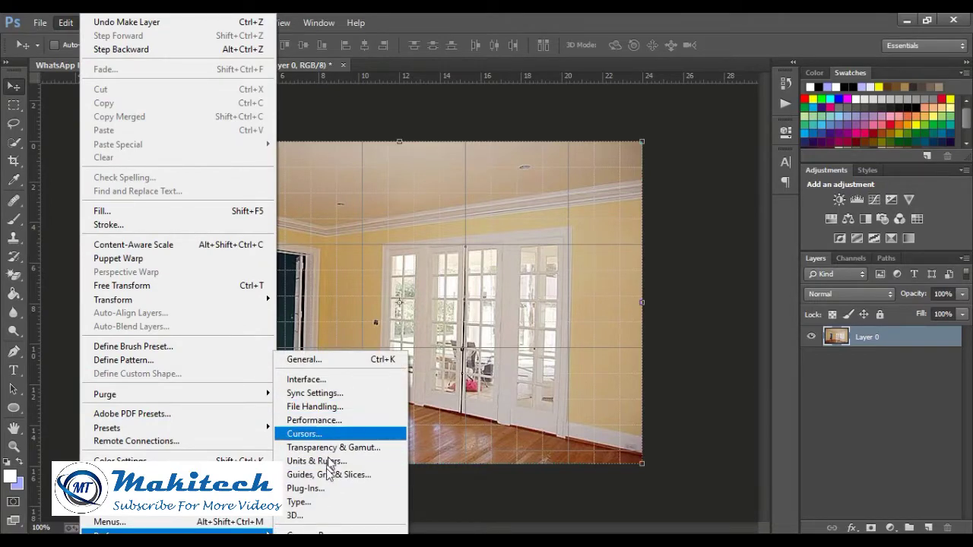
Set the Guides, Grid & Slices preference Gridline Every to 1 inch
{"action": "left_click", "coordinate": [334, 474]}
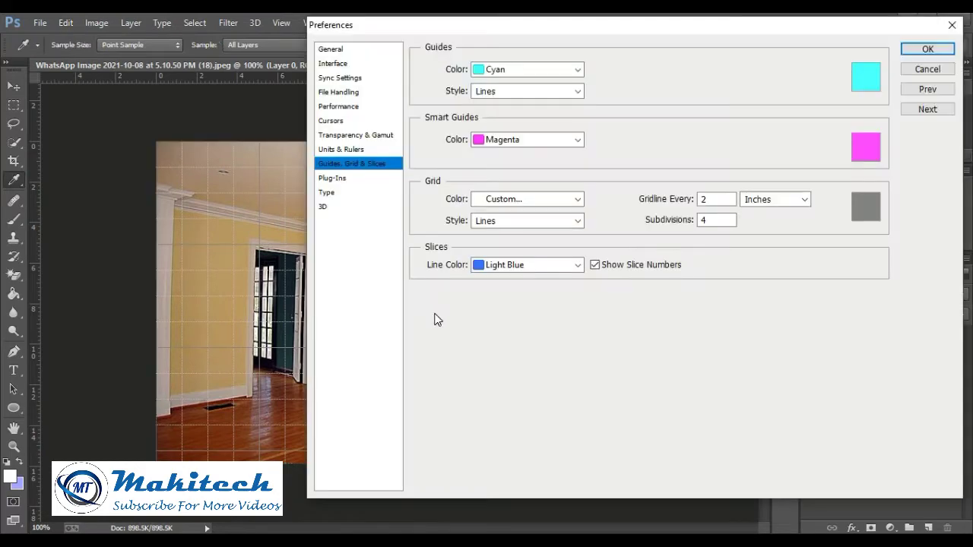
{"action": "left_click_drag", "start_coordinate": [712, 202], "coordinate": [644, 204]}
{"action": "type", "text": "1"}
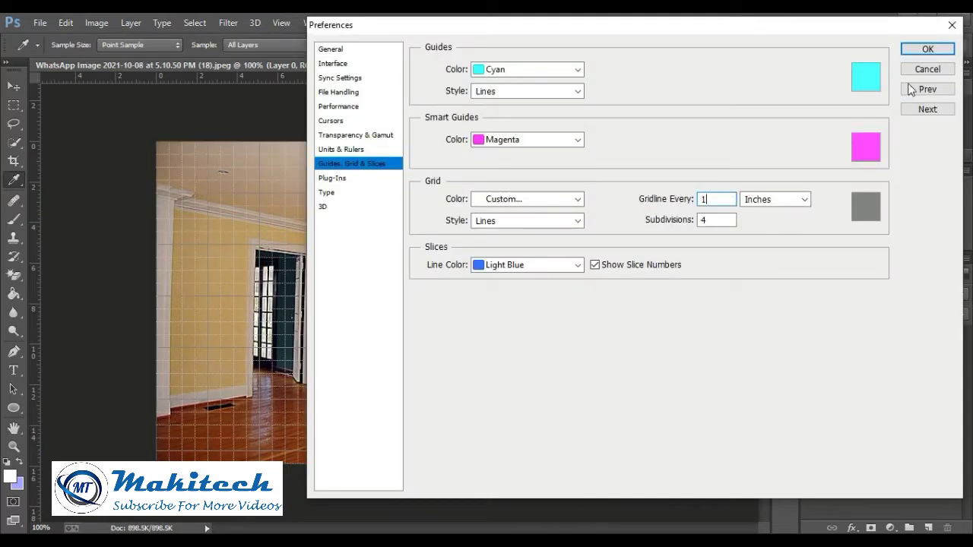
{"action": "left_click", "coordinate": [927, 49]}
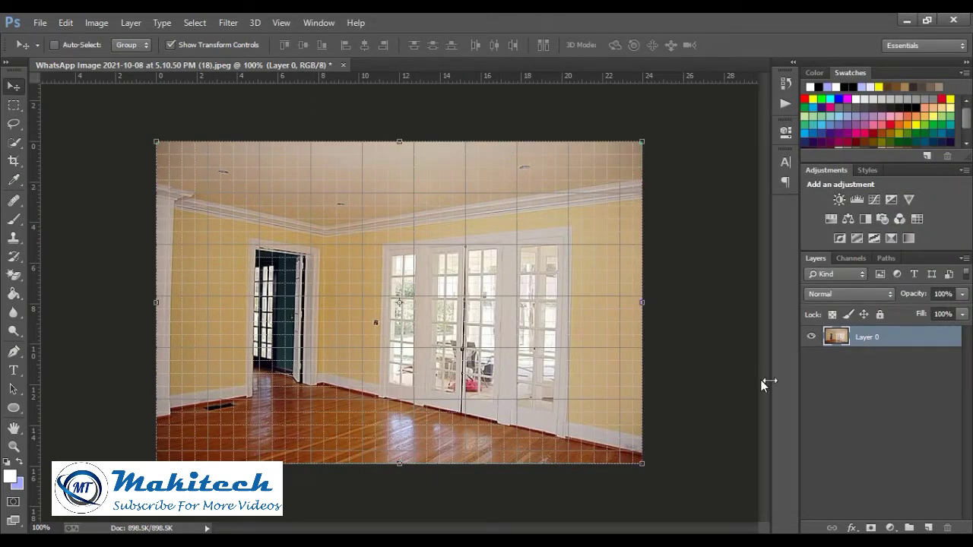
Duplicate Layer 0 twice and fill Layer 0 with solid black
{"action": "left_click_drag", "start_coordinate": [874, 338], "coordinate": [883, 328]}
{"action": "key", "text": "ctrl+j"}
{"action": "key", "text": "ctrl+j"}
{"action": "left_click", "coordinate": [870, 379]}
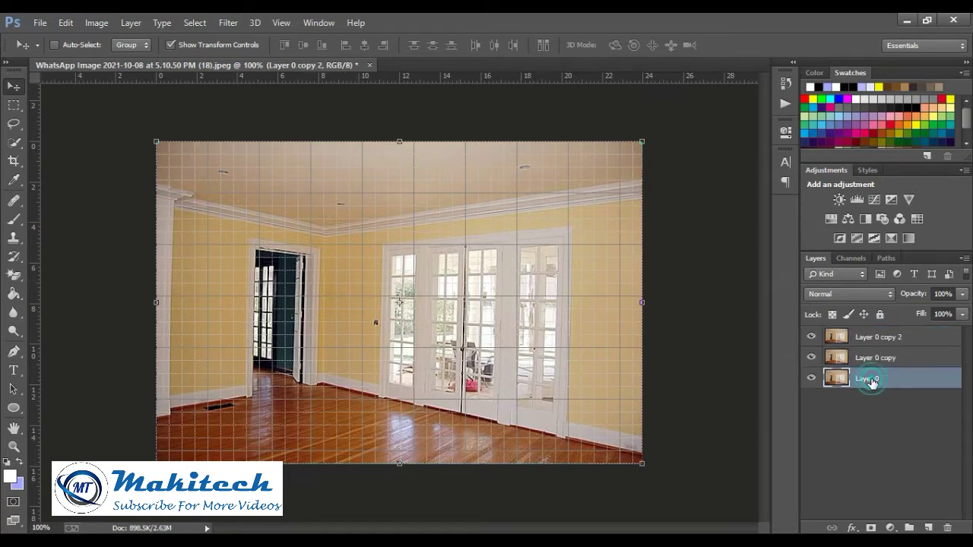
{"action": "key", "text": "shift+F5"}
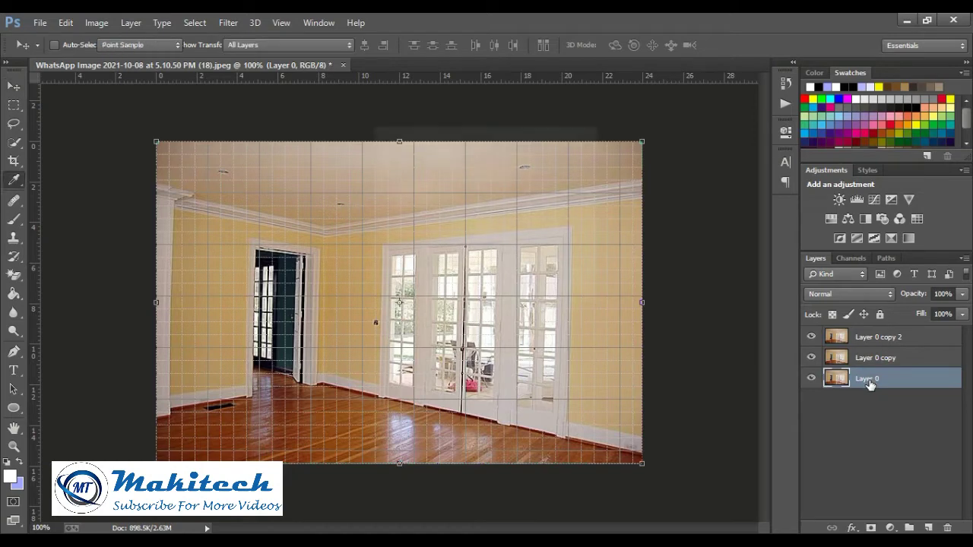
{"action": "left_click", "coordinate": [511, 173]}
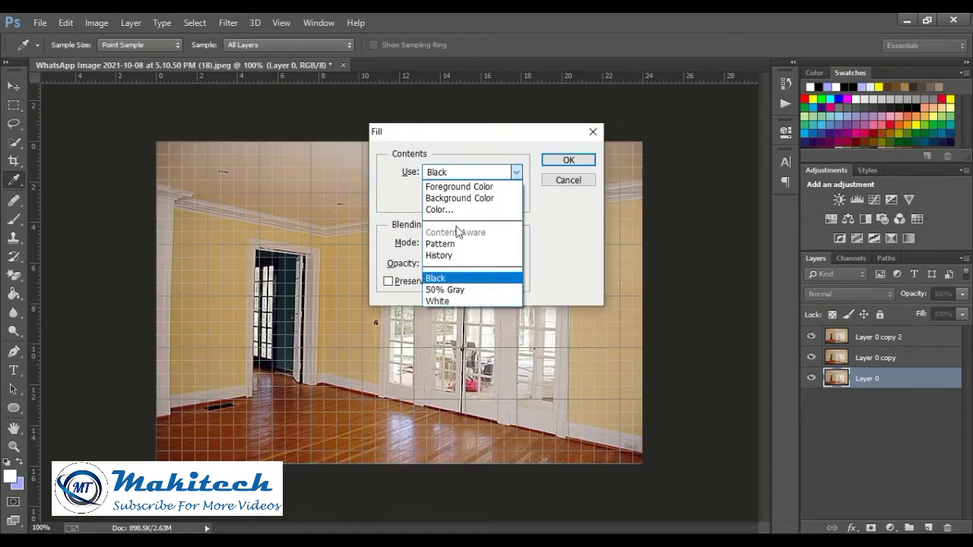
{"action": "left_click", "coordinate": [458, 278]}
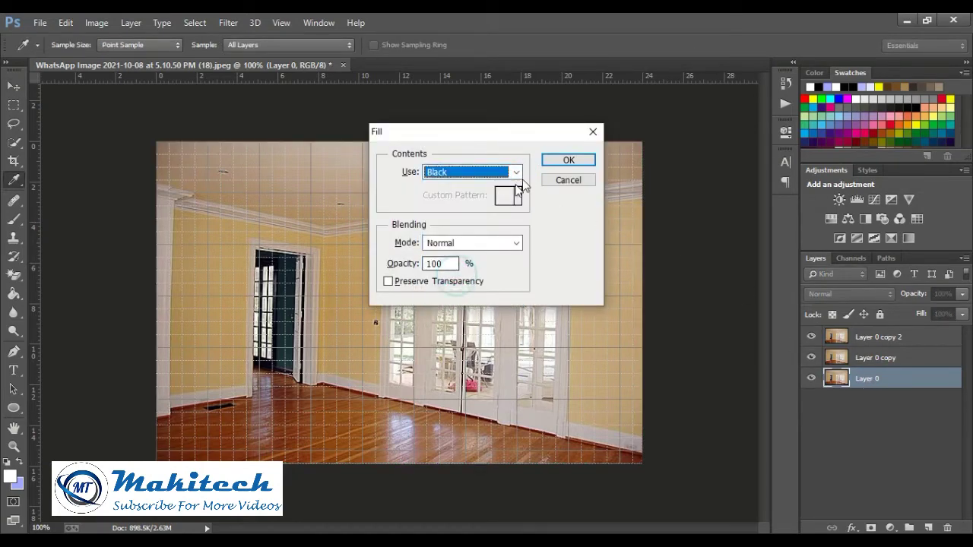
{"action": "left_click", "coordinate": [566, 160]}
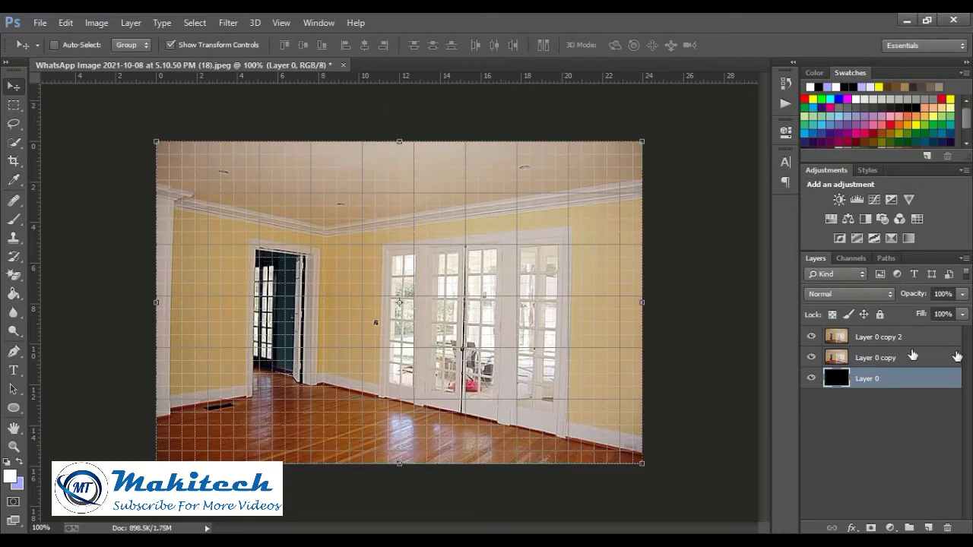
Rename the two copies Column and Row, leaving Column selected
{"action": "left_click", "coordinate": [882, 364]}
{"action": "double_click", "coordinate": [878, 358]}
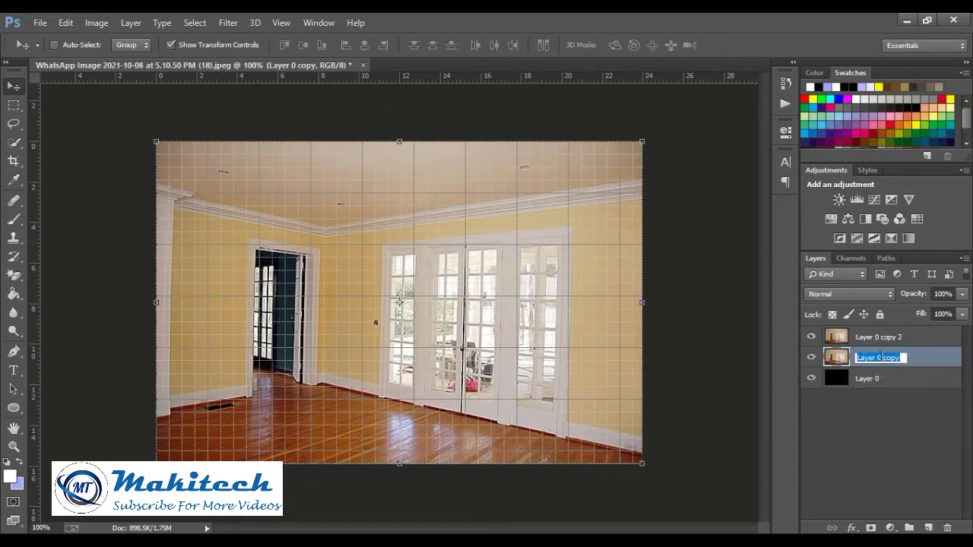
{"action": "type", "text": "Column"}
{"action": "key", "text": "Return"}
{"action": "double_click", "coordinate": [880, 337]}
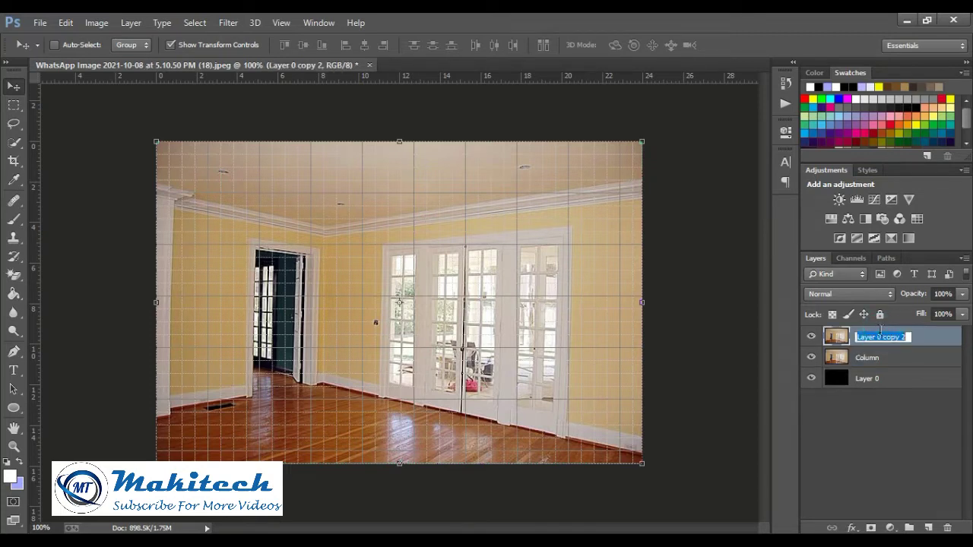
{"action": "type", "text": "Row"}
{"action": "key", "text": "Return"}
{"action": "left_click", "coordinate": [881, 361]}
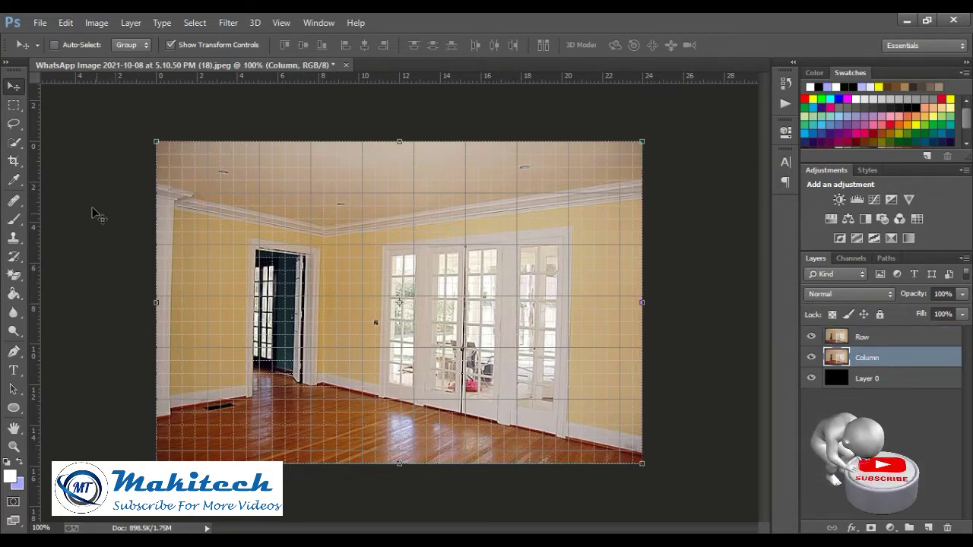
Marquee-select evenly spaced vertical strips across the photo and add them as the Column layer mask
{"action": "left_click", "coordinate": [13, 105]}
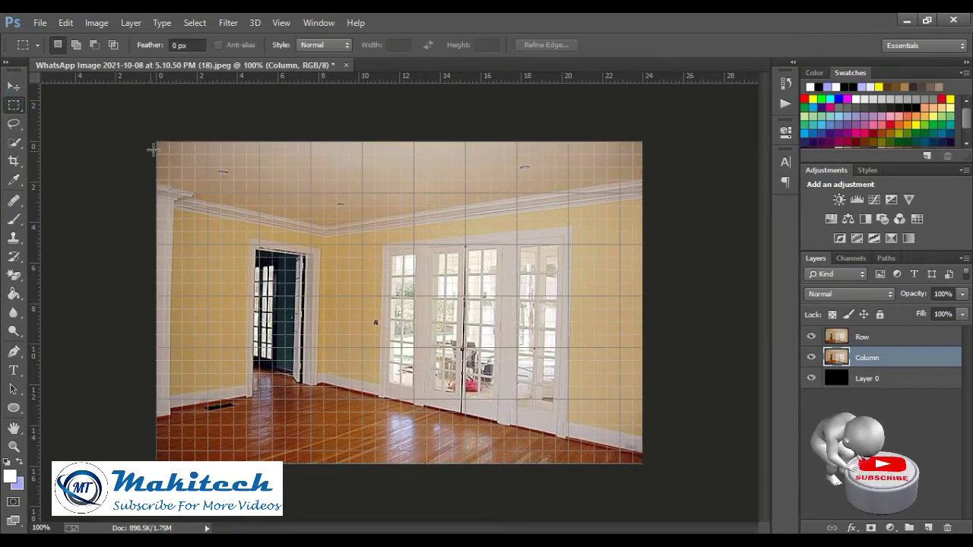
{"action": "left_click_drag", "start_coordinate": [155, 141], "coordinate": [200, 461]}
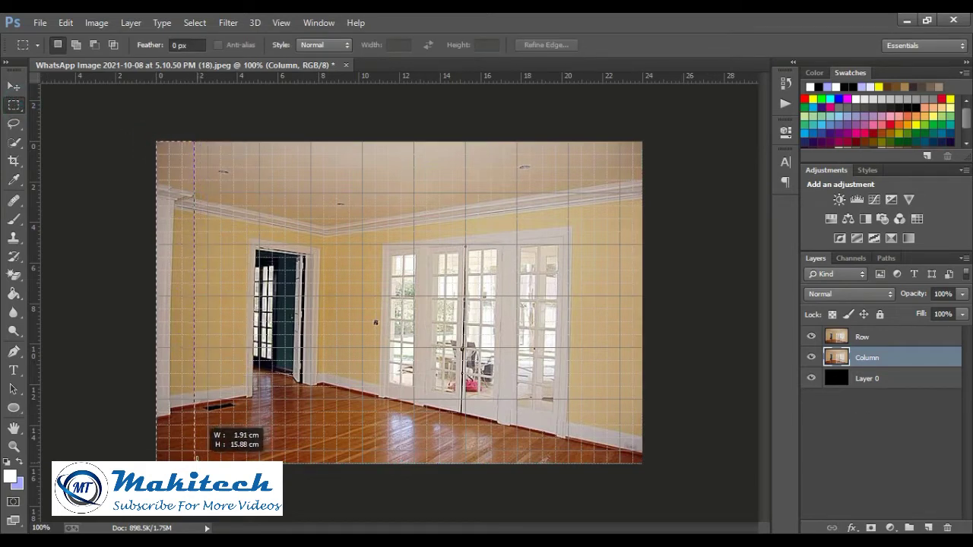
{"action": "left_click_drag", "start_coordinate": [200, 461], "coordinate": [195, 459]}
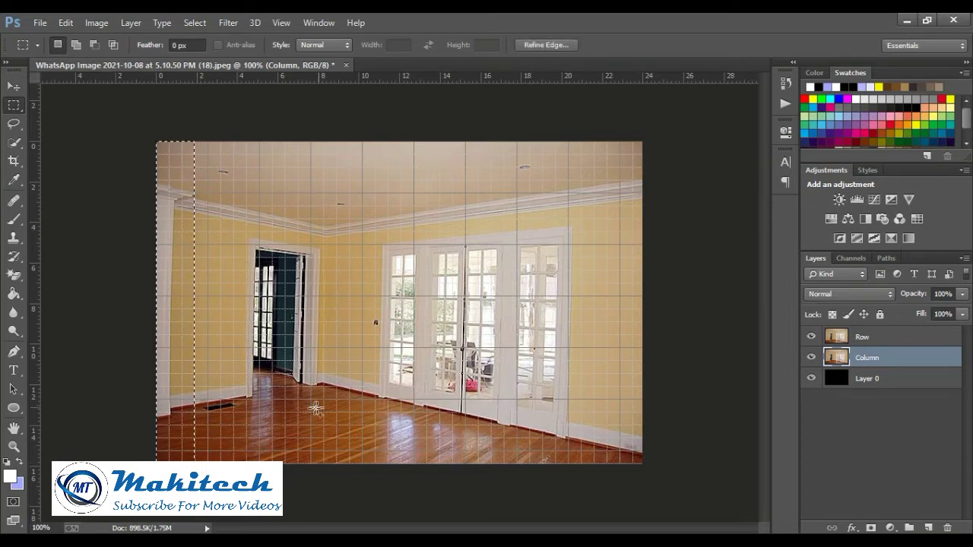
{"action": "key", "text": "shift"}
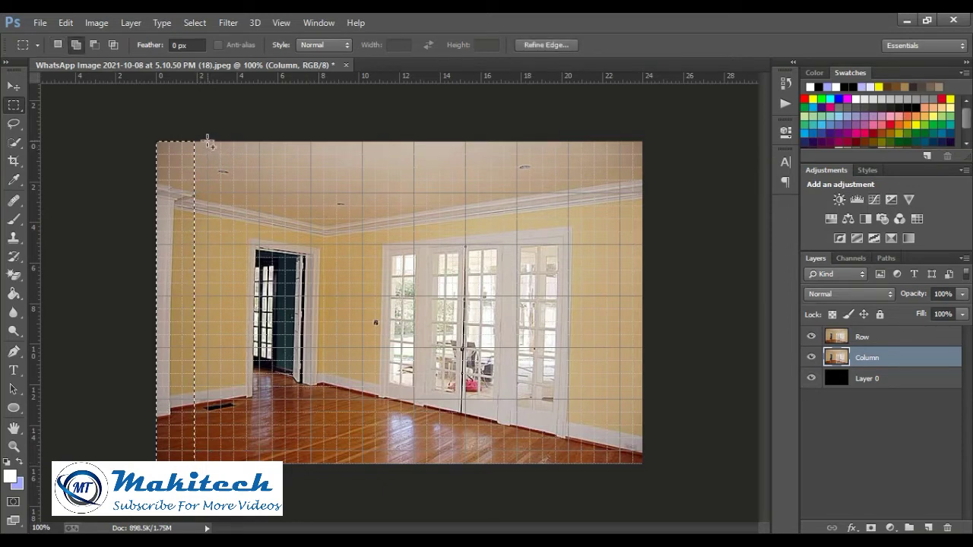
{"action": "left_click_drag", "start_coordinate": [207, 142], "coordinate": [246, 460]}
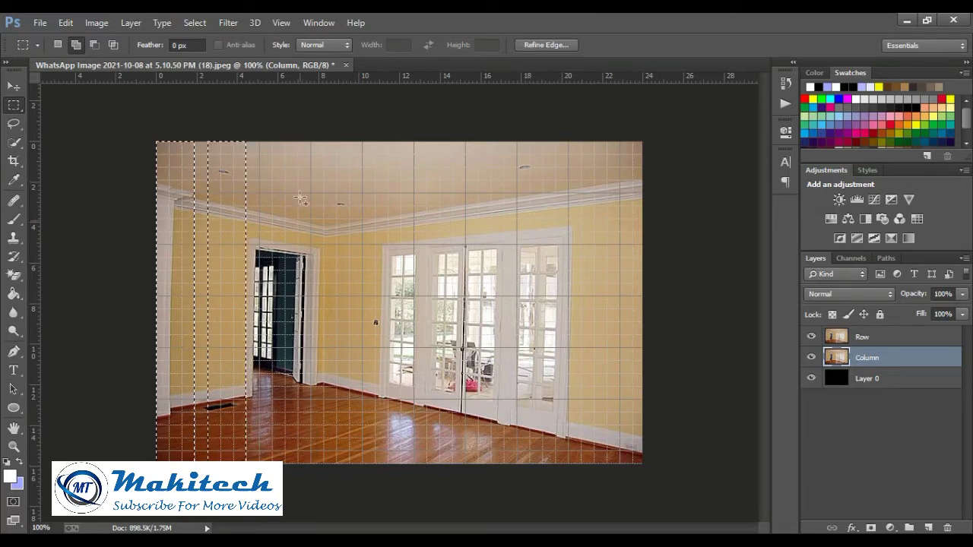
{"action": "left_click_drag", "start_coordinate": [259, 142], "coordinate": [296, 463]}
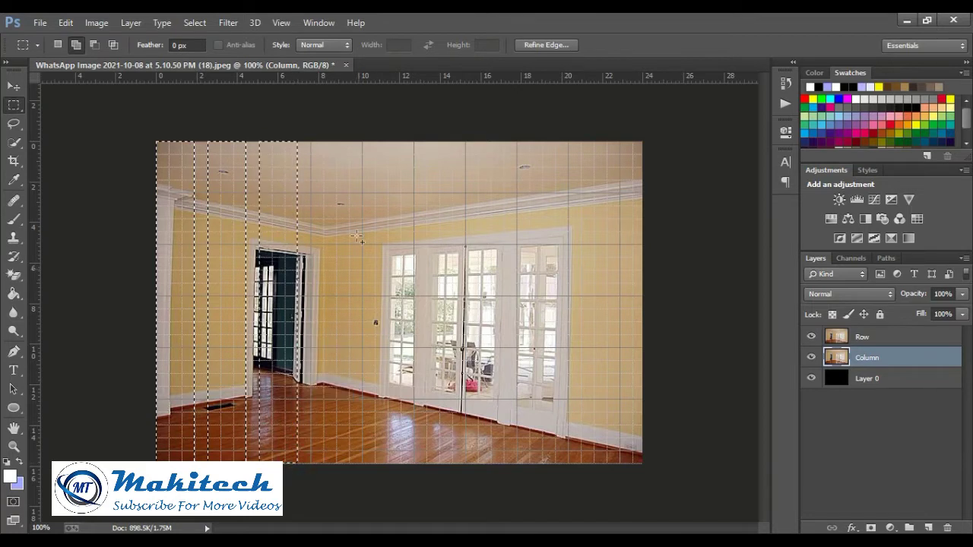
{"action": "left_click_drag", "start_coordinate": [310, 142], "coordinate": [348, 463]}
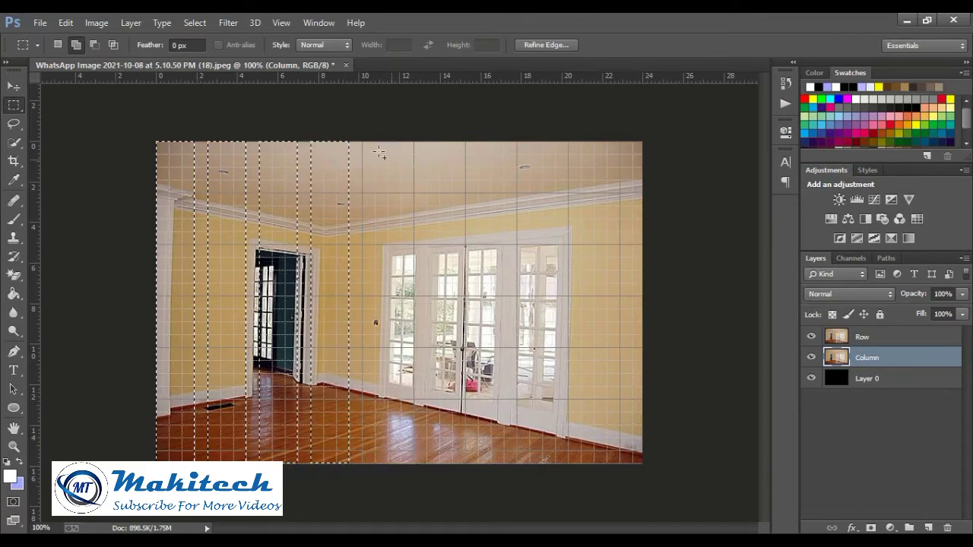
{"action": "left_click_drag", "start_coordinate": [361, 141], "coordinate": [401, 464]}
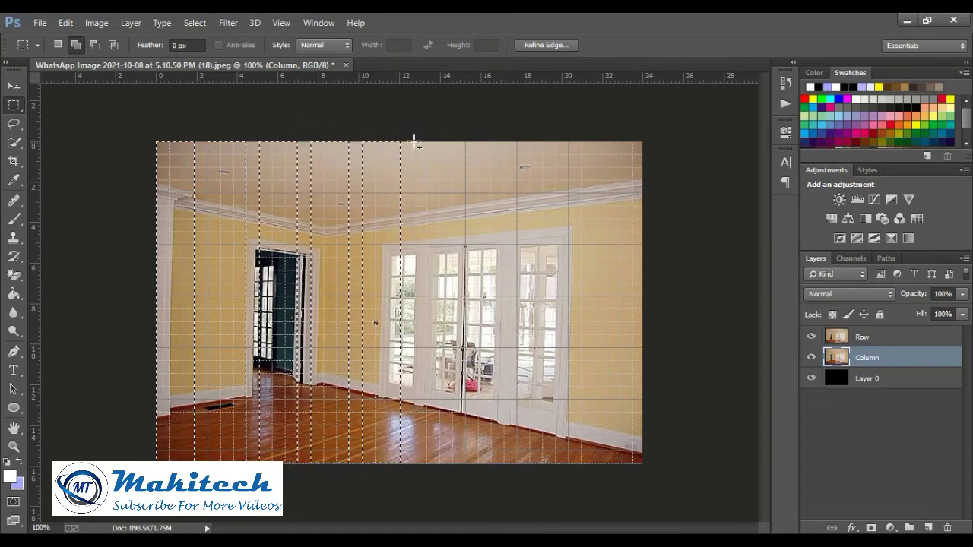
{"action": "left_click_drag", "start_coordinate": [414, 141], "coordinate": [464, 451]}
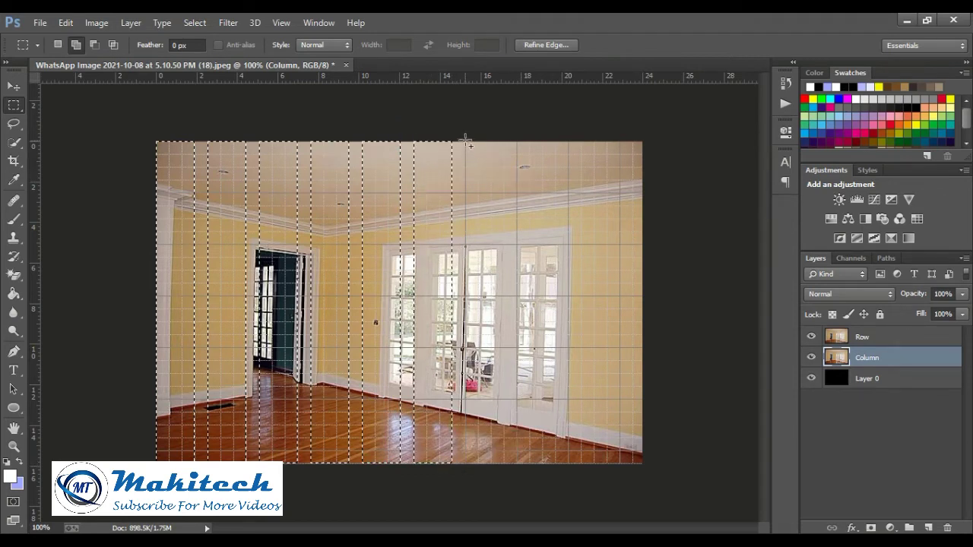
{"action": "left_click_drag", "start_coordinate": [414, 141], "coordinate": [452, 464]}
{"action": "left_click_drag", "start_coordinate": [465, 141], "coordinate": [503, 463]}
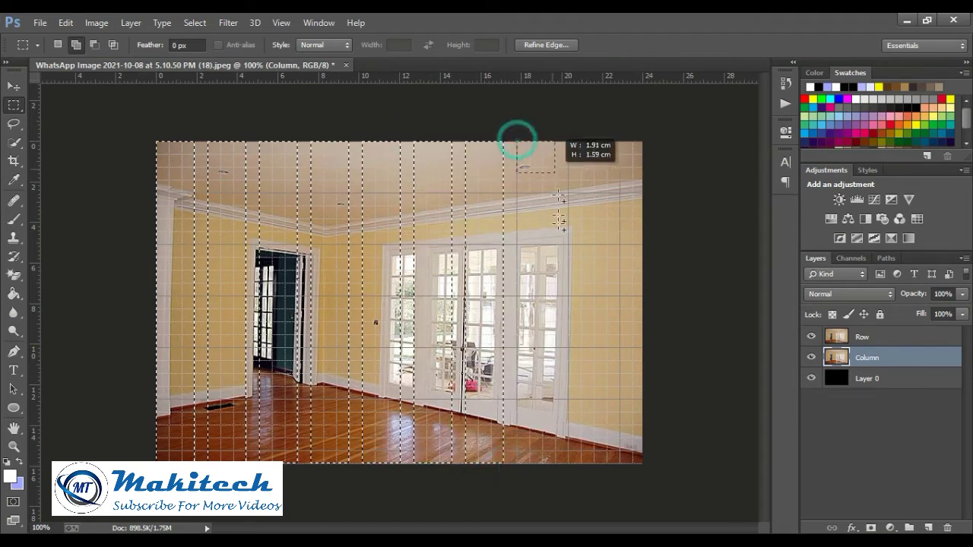
{"action": "left_click_drag", "start_coordinate": [517, 141], "coordinate": [555, 464]}
{"action": "mouse_move", "coordinate": [568, 141]}
{"action": "left_mouse_down"}
{"action": "mouse_move", "coordinate": [610, 221]}
{"action": "mouse_move", "coordinate": [613, 471]}
{"action": "left_mouse_up"}
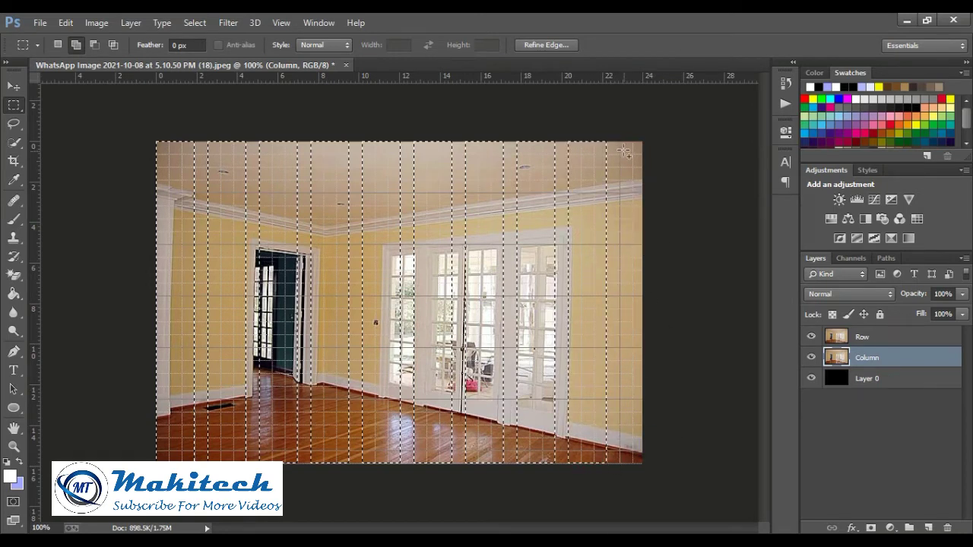
{"action": "left_click_drag", "start_coordinate": [620, 142], "coordinate": [644, 465]}
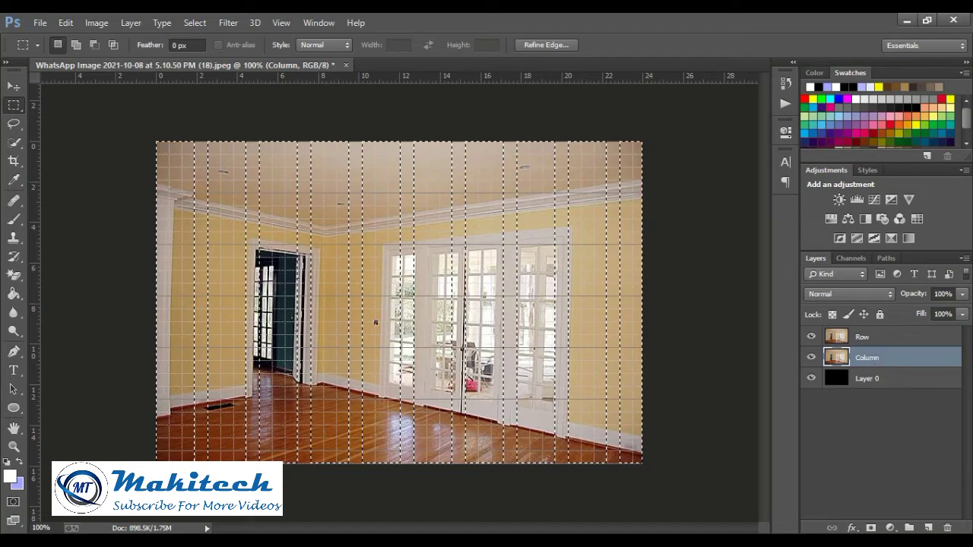
{"action": "left_click", "coordinate": [871, 530]}
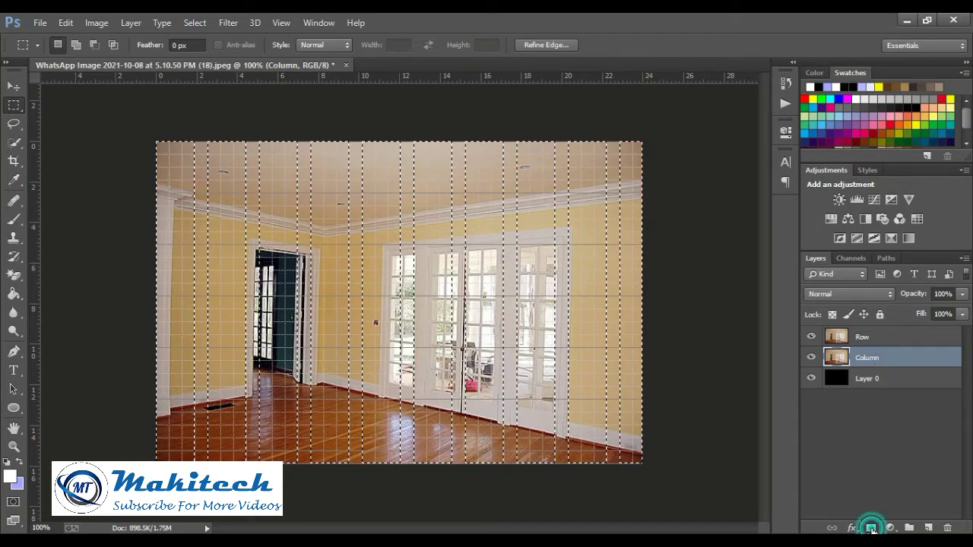
Marquee-select full-width horizontal bands and add them as the Row layer mask
{"action": "left_click", "coordinate": [900, 337]}
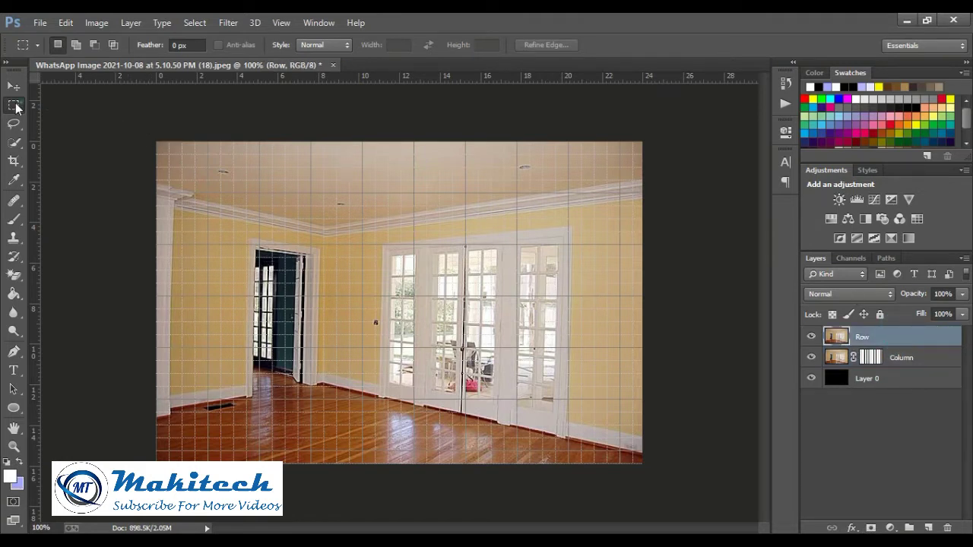
{"action": "left_click_drag", "start_coordinate": [156, 139], "coordinate": [642, 183]}
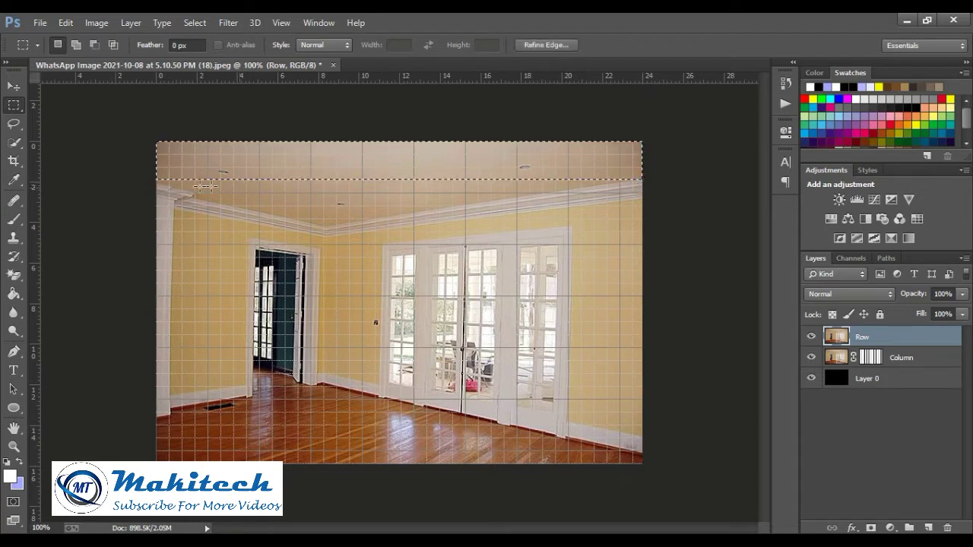
{"action": "left_click_drag", "start_coordinate": [156, 193], "coordinate": [642, 238], "text": "shift"}
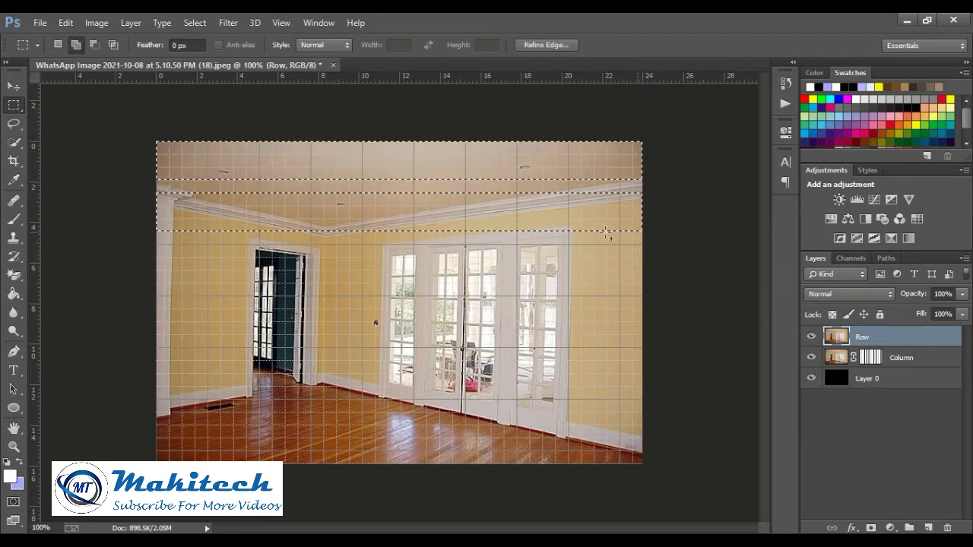
{"action": "left_click_drag", "start_coordinate": [156, 244], "coordinate": [642, 282], "text": "shift"}
{"action": "left_click_drag", "start_coordinate": [156, 294], "coordinate": [643, 333], "text": "shift"}
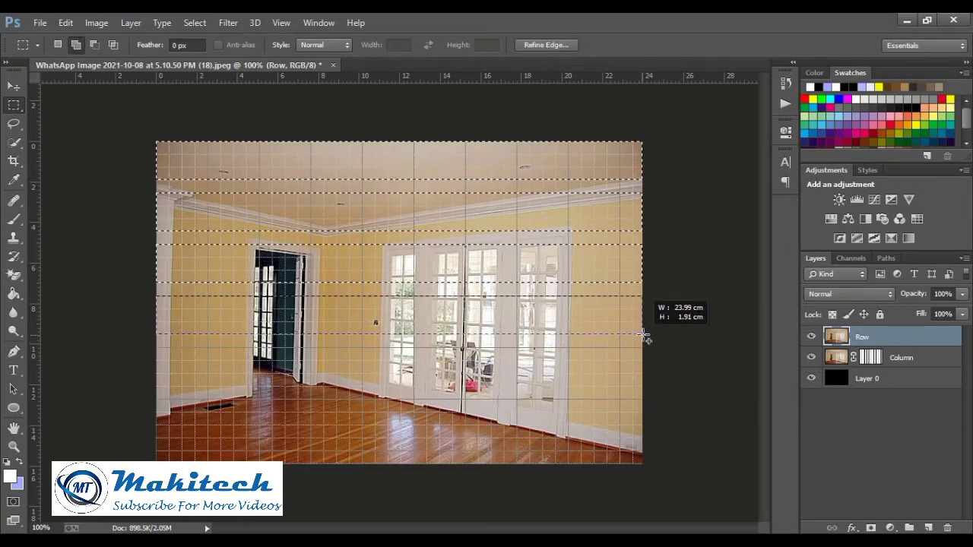
{"action": "left_click_drag", "start_coordinate": [156, 347], "coordinate": [642, 385], "text": "shift"}
{"action": "mouse_move", "coordinate": [156, 399]}
{"action": "left_mouse_down", "text": "shift"}
{"action": "mouse_move", "coordinate": [443, 419]}
{"action": "mouse_move", "coordinate": [646, 475]}
{"action": "left_mouse_up", "text": "shift"}
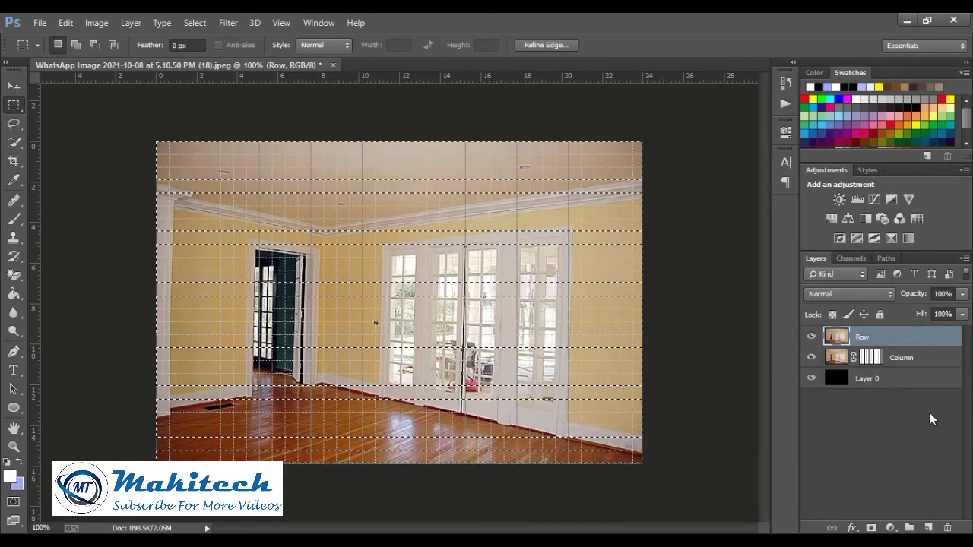
{"action": "left_click", "coordinate": [872, 527]}
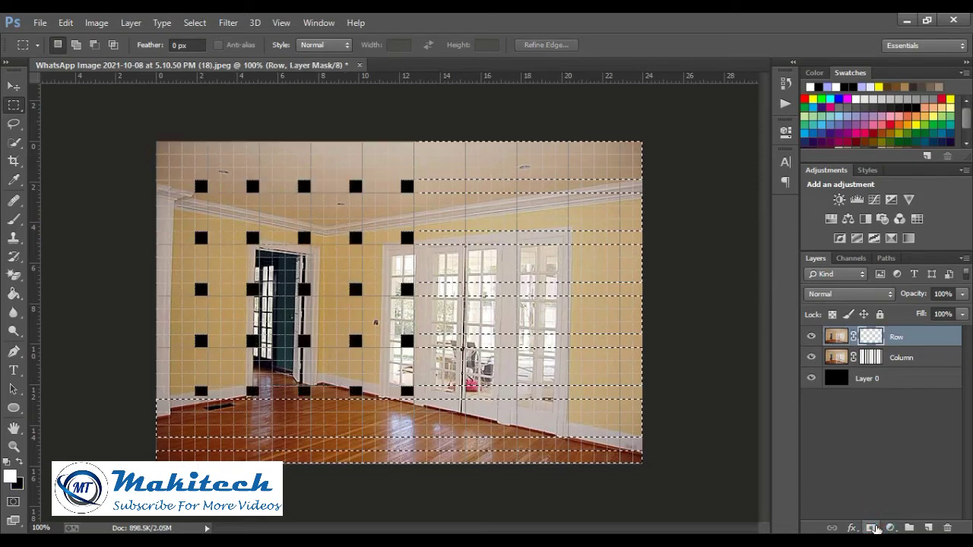
Hide the grid overlay via View > Show > Grid
{"action": "left_click", "coordinate": [281, 23]}
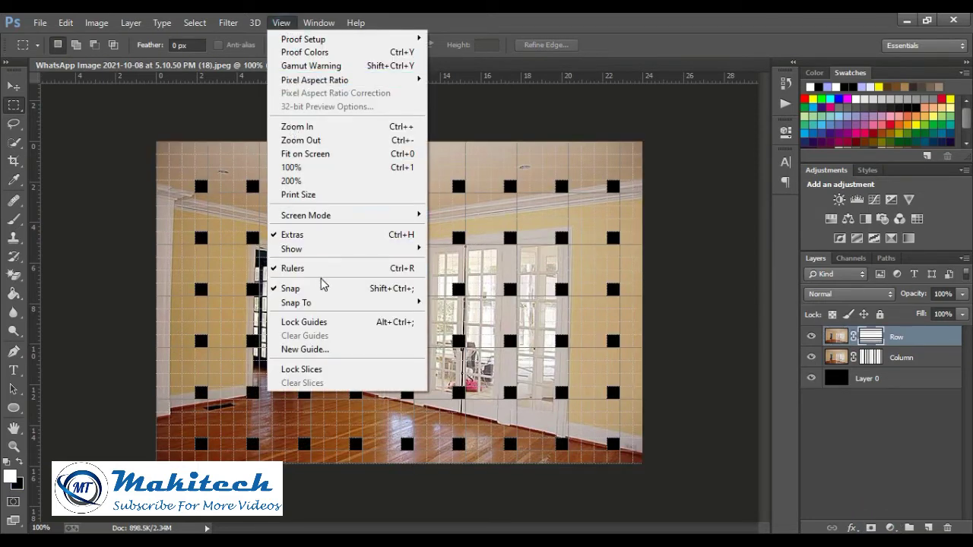
{"action": "left_click", "coordinate": [318, 251]}
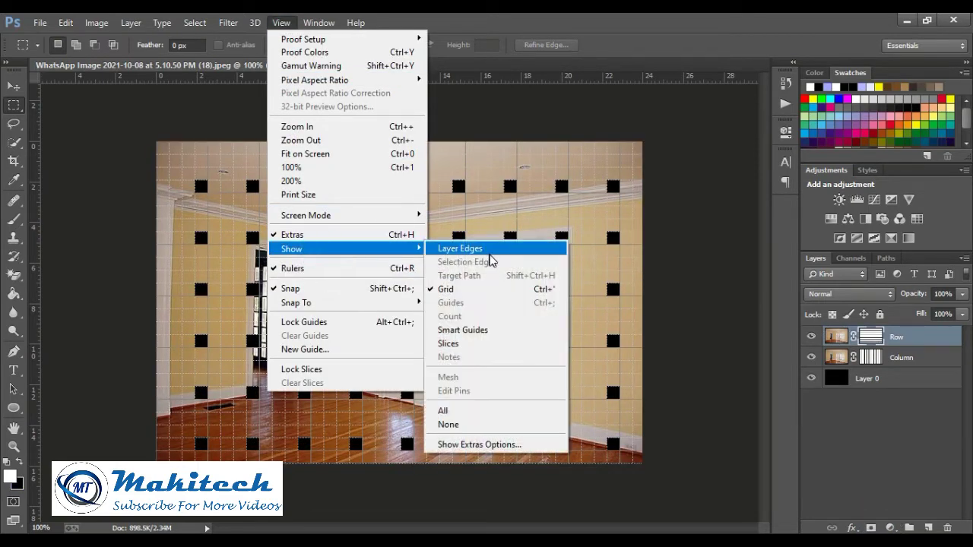
{"action": "left_click", "coordinate": [492, 291]}
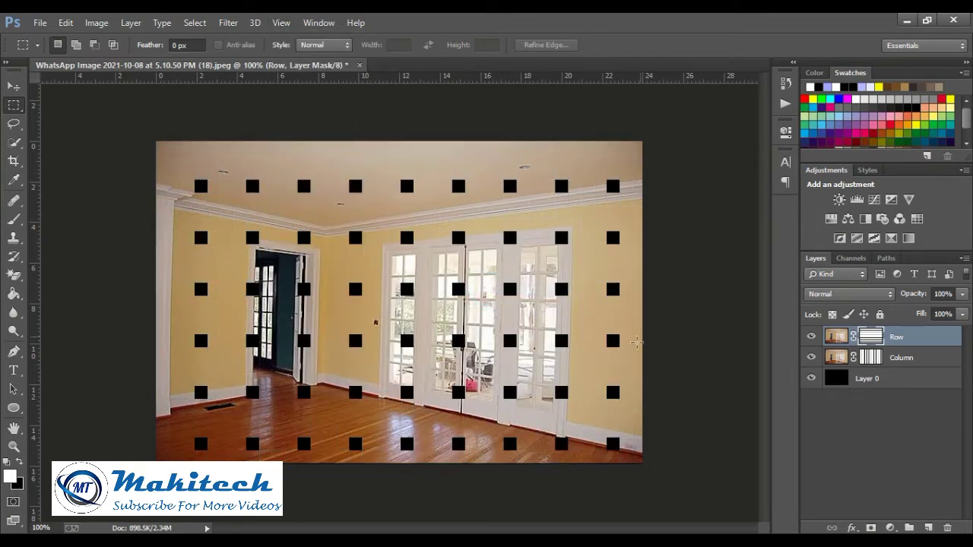
Load the Column mask as a selection and add the Row mask to it
{"action": "left_click", "coordinate": [871, 361]}
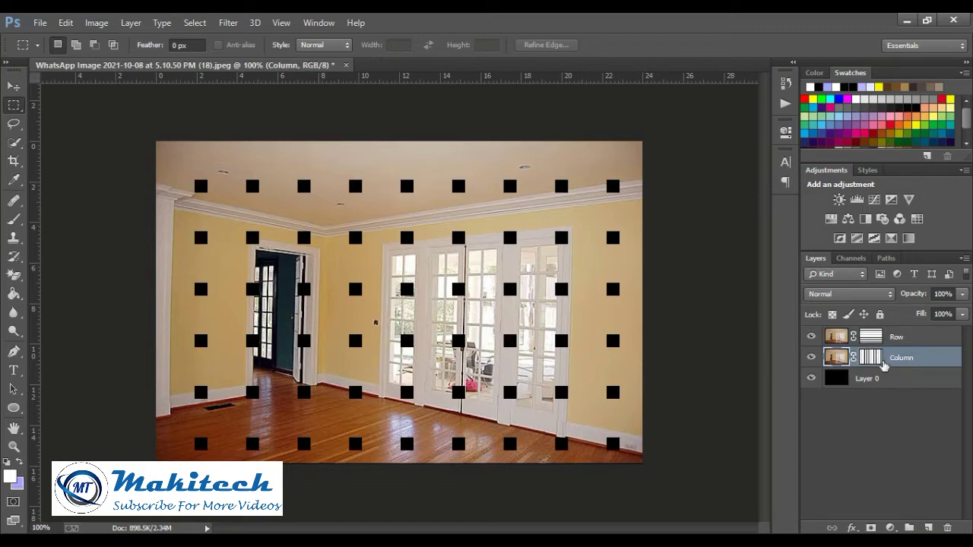
{"action": "left_click", "coordinate": [872, 358], "text": "ctrl"}
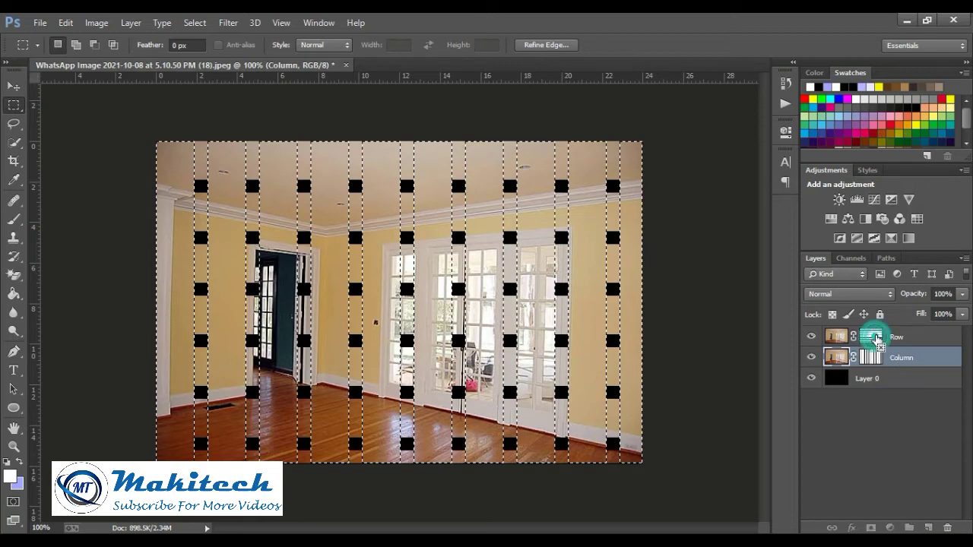
{"action": "left_click", "coordinate": [875, 340], "text": "ctrl+shift"}
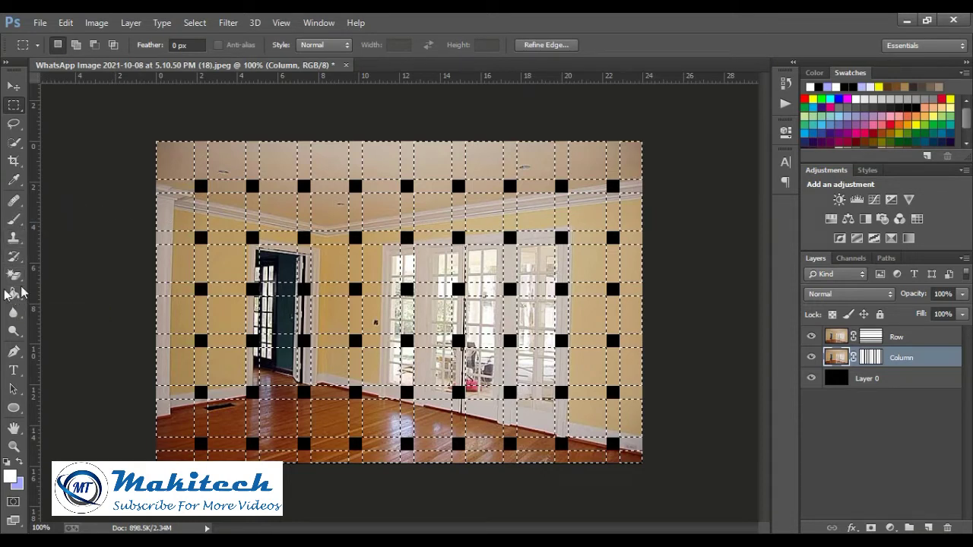
Enter Quick Mask and bucket-fill alternate cells along the top rows
{"action": "key", "text": "q"}
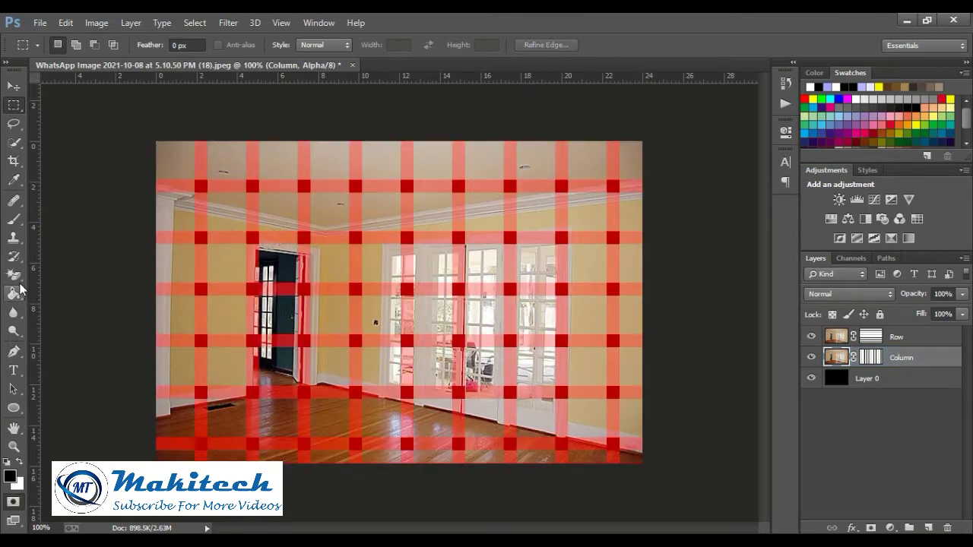
{"action": "left_click", "coordinate": [14, 293]}
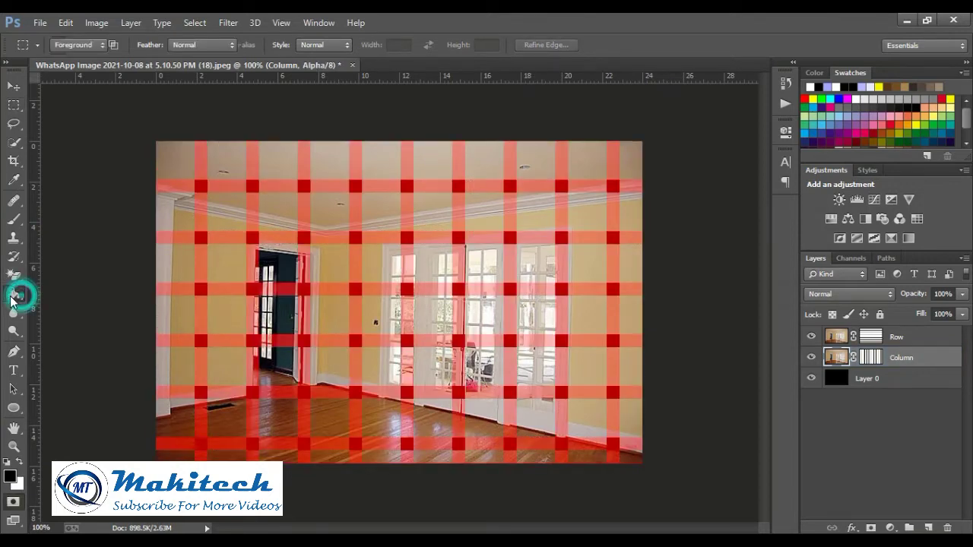
{"action": "left_click", "coordinate": [172, 152]}
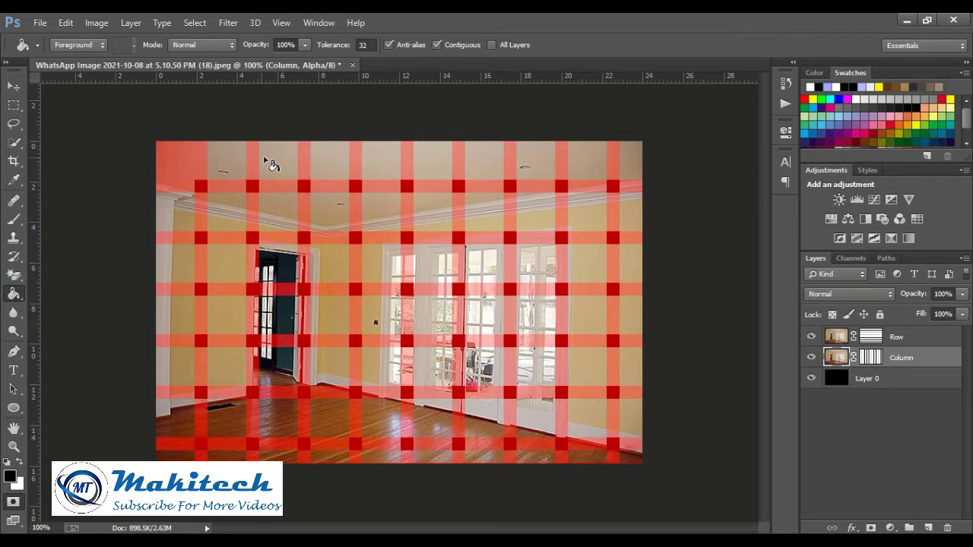
{"action": "left_click", "coordinate": [272, 158]}
{"action": "left_click", "coordinate": [375, 158]}
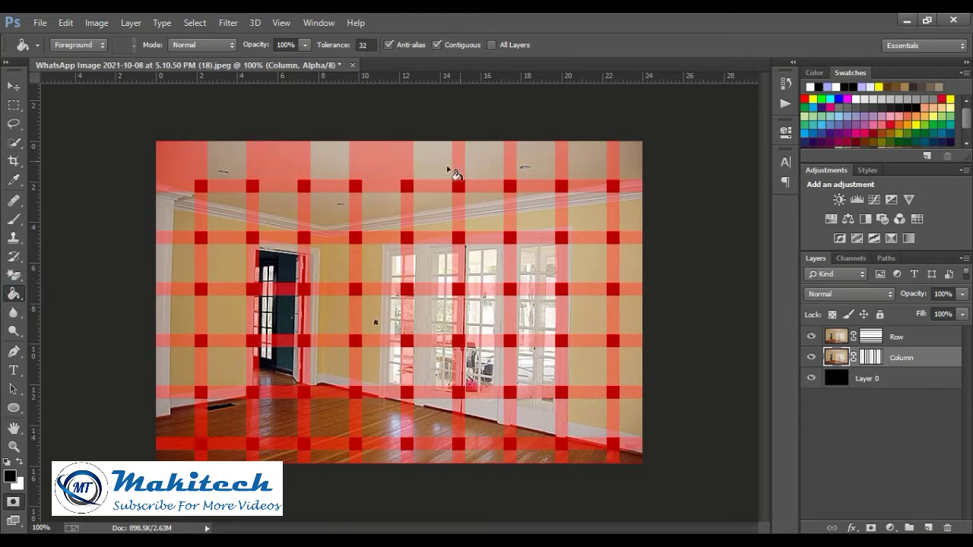
{"action": "left_click", "coordinate": [476, 158]}
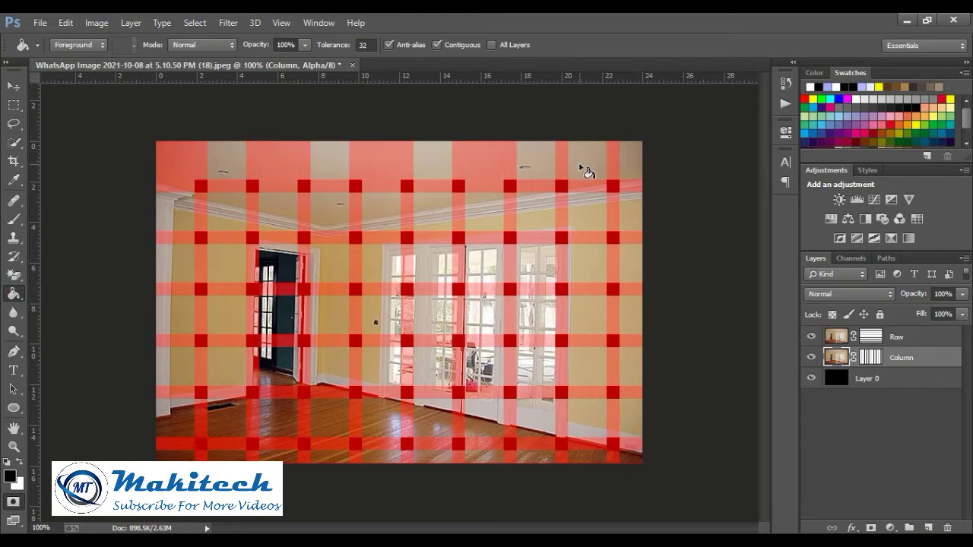
{"action": "left_click", "coordinate": [585, 168]}
{"action": "left_click", "coordinate": [620, 214]}
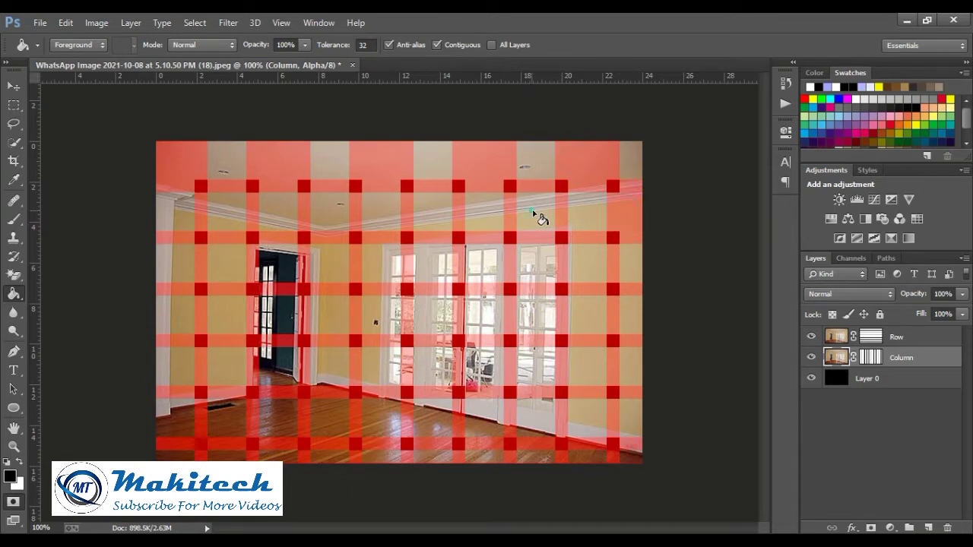
{"action": "left_click", "coordinate": [420, 211]}
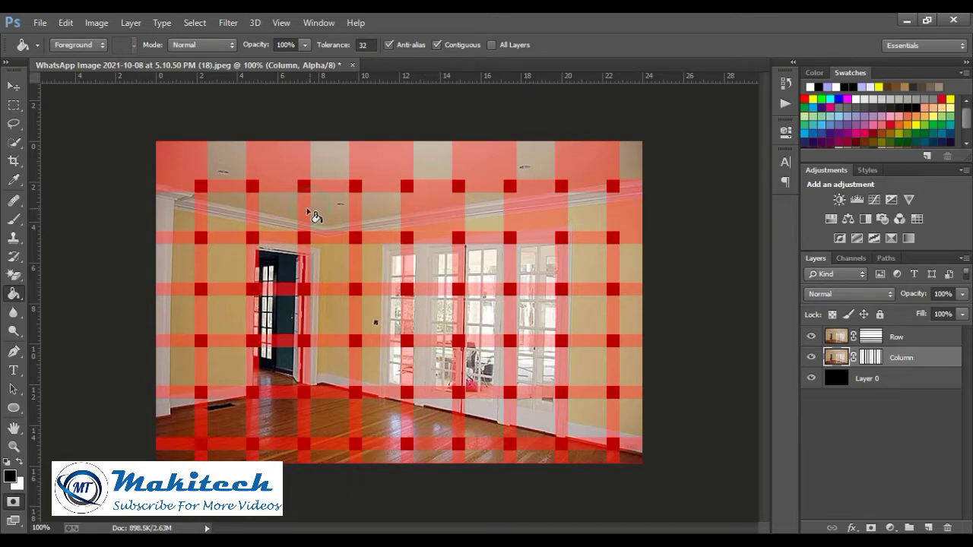
{"action": "left_click", "coordinate": [225, 214]}
Bucket-fill the remaining wall, door, chair and floor cells in the quick mask
{"action": "left_click", "coordinate": [168, 270]}
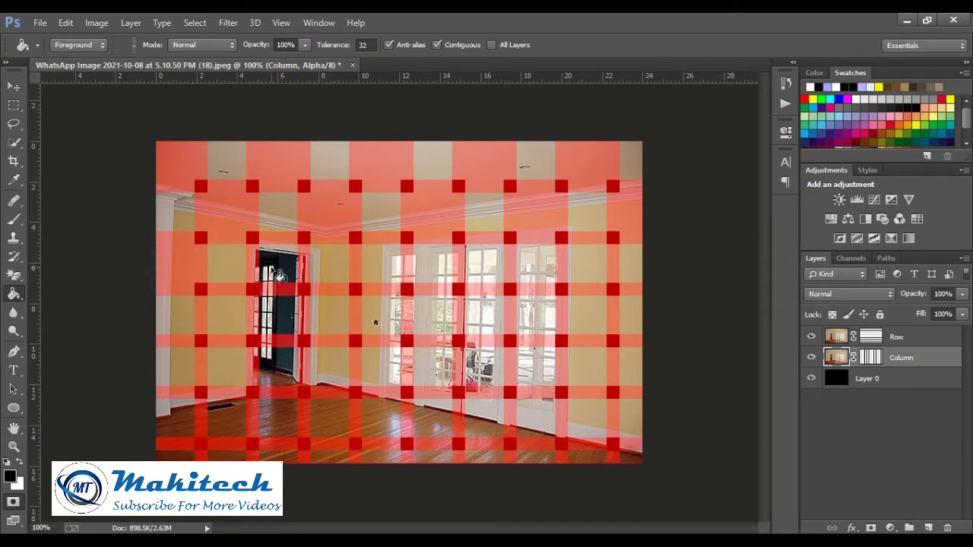
{"action": "left_click", "coordinate": [274, 268]}
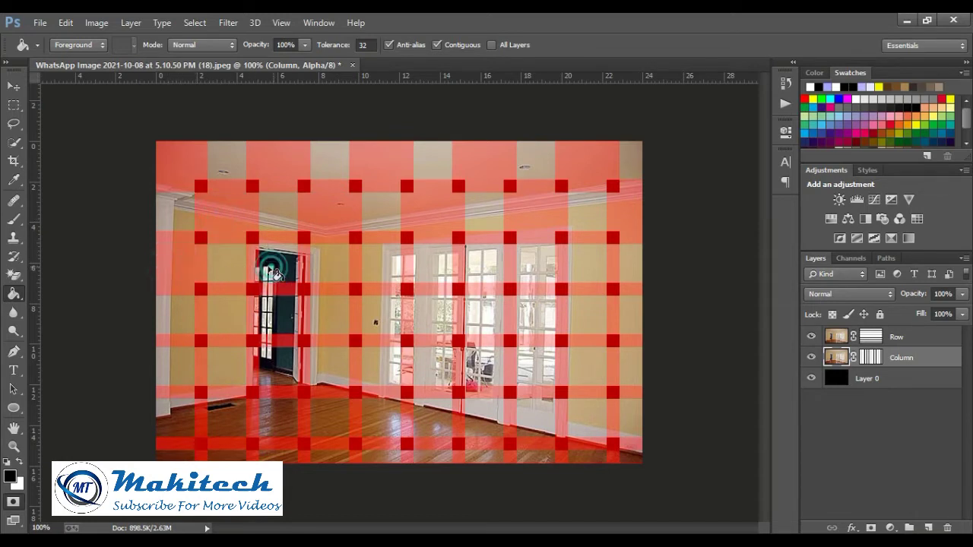
{"action": "left_click", "coordinate": [380, 266]}
{"action": "left_click", "coordinate": [482, 264]}
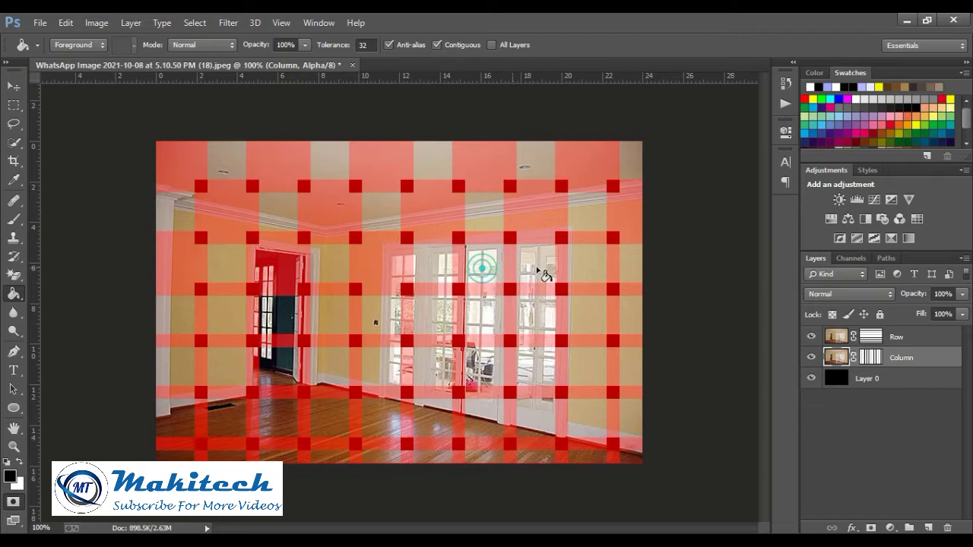
{"action": "left_click", "coordinate": [587, 265]}
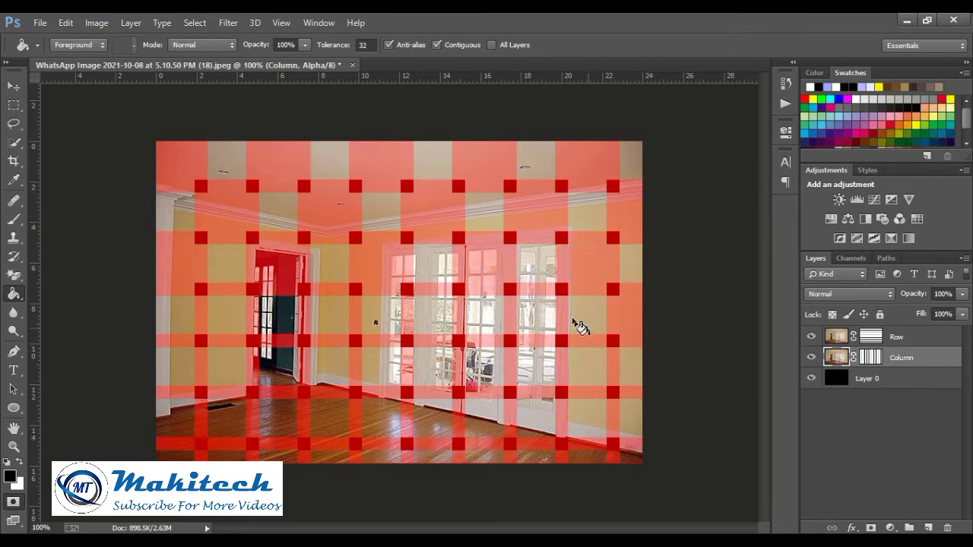
{"action": "left_click", "coordinate": [538, 317]}
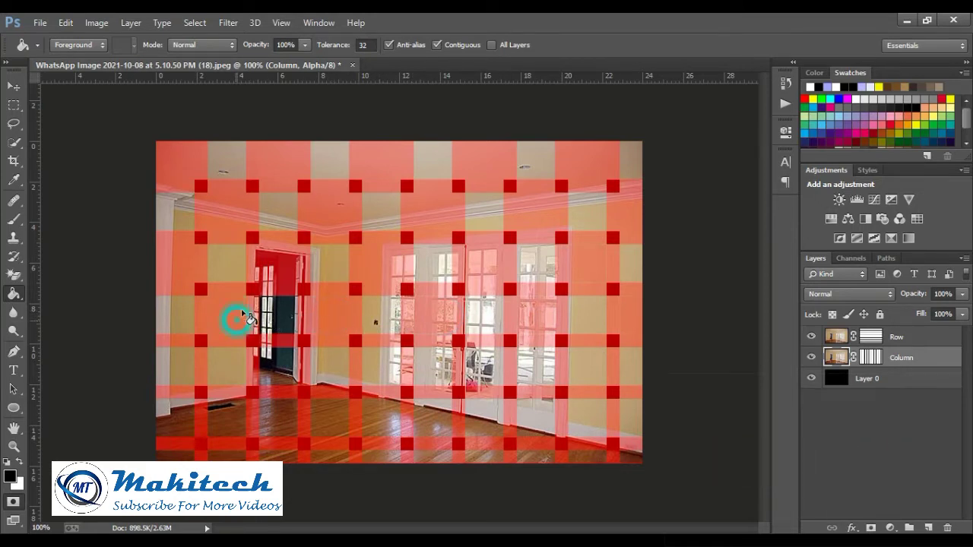
{"action": "left_click", "coordinate": [282, 365]}
{"action": "left_click", "coordinate": [488, 378]}
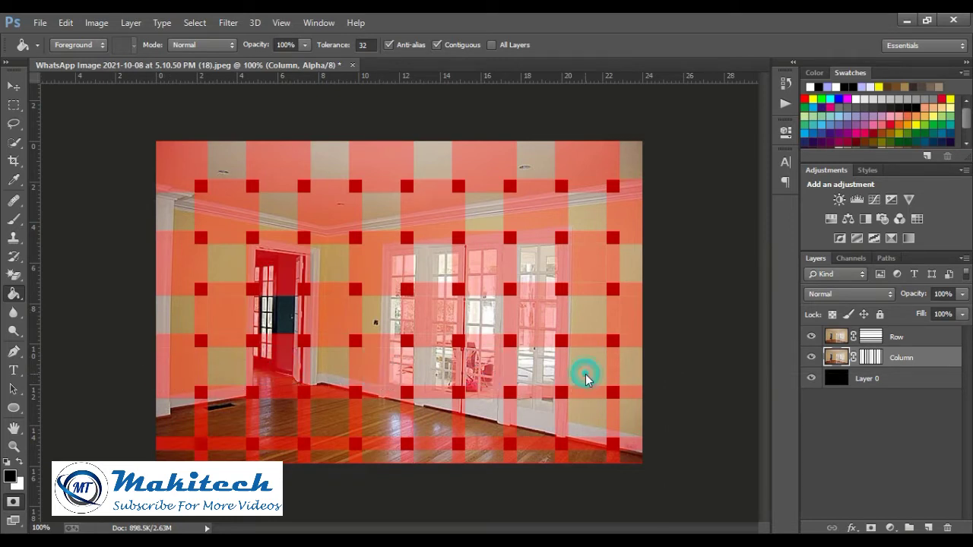
{"action": "left_click", "coordinate": [630, 427]}
{"action": "left_click", "coordinate": [539, 420]}
{"action": "left_click", "coordinate": [228, 429]}
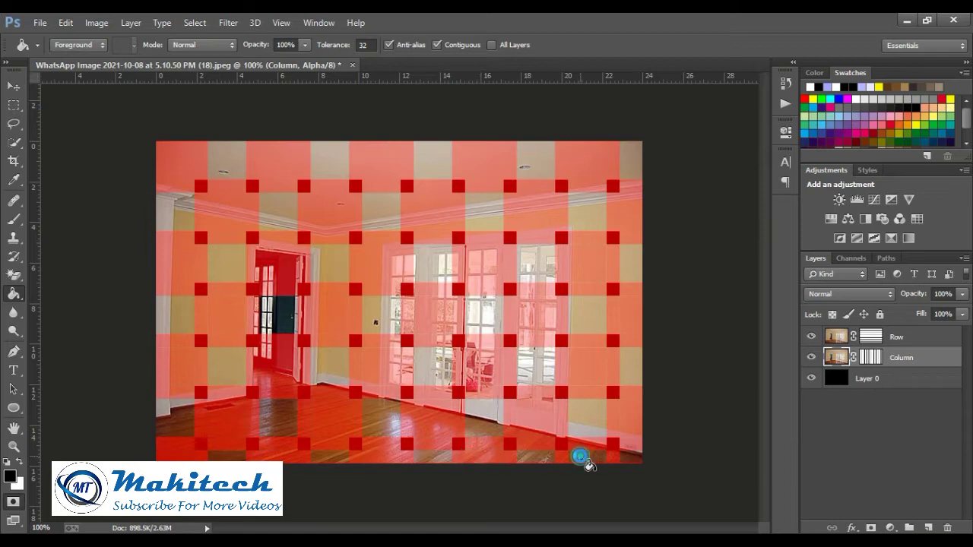
Exit Quick Mask, add a new Layer 1, and load the Row mask as a selection
{"action": "key", "text": "q"}
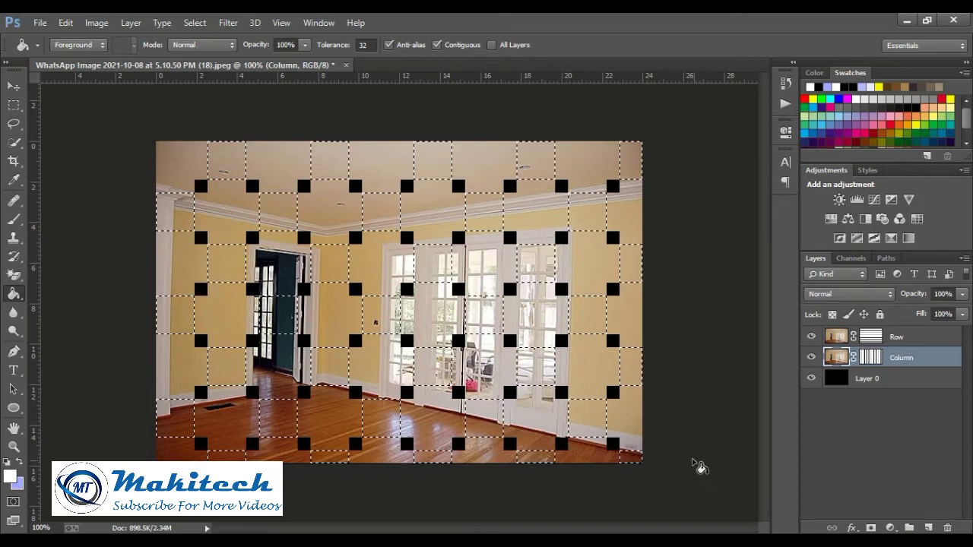
{"action": "key", "text": "ctrl+j"}
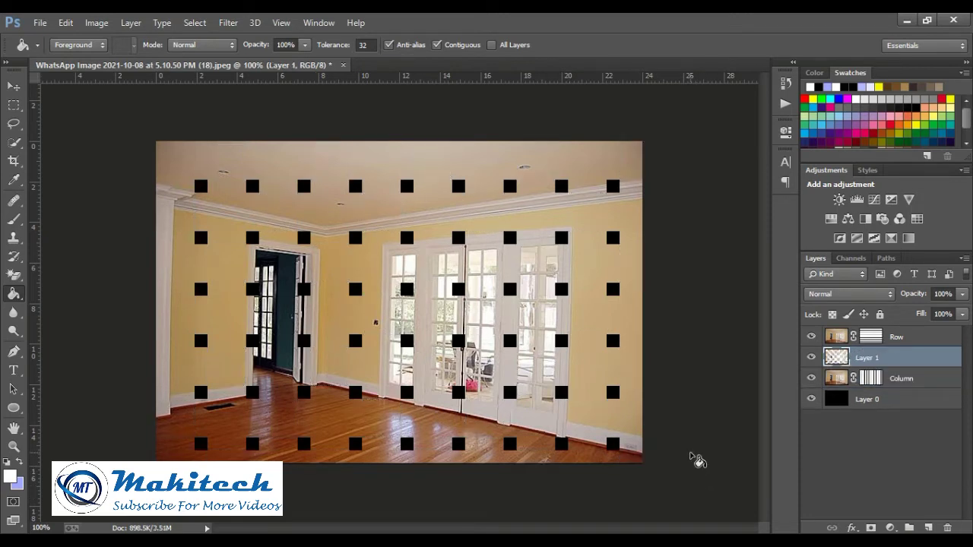
{"action": "left_click", "coordinate": [871, 380]}
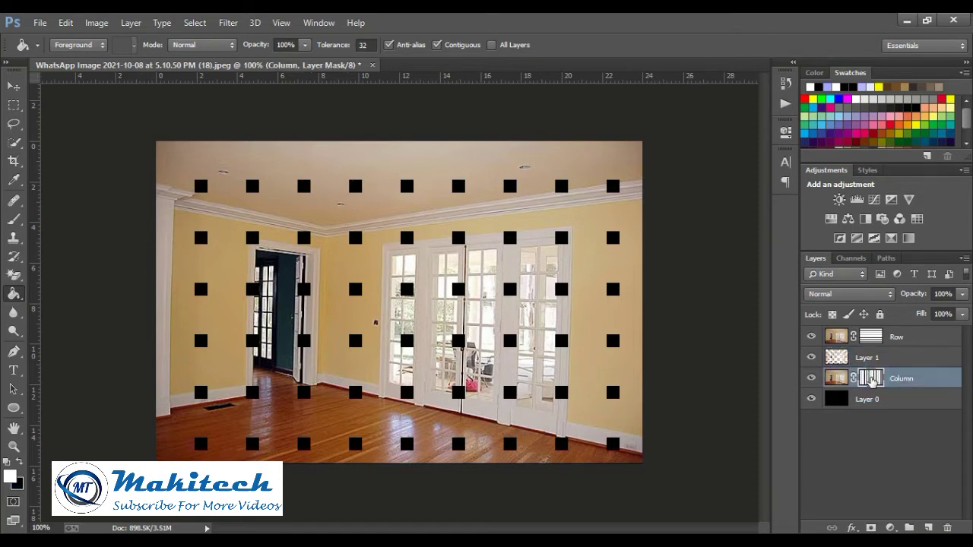
{"action": "left_click_drag", "start_coordinate": [873, 380], "coordinate": [870, 340]}
{"action": "left_click", "coordinate": [871, 339], "text": "ctrl"}
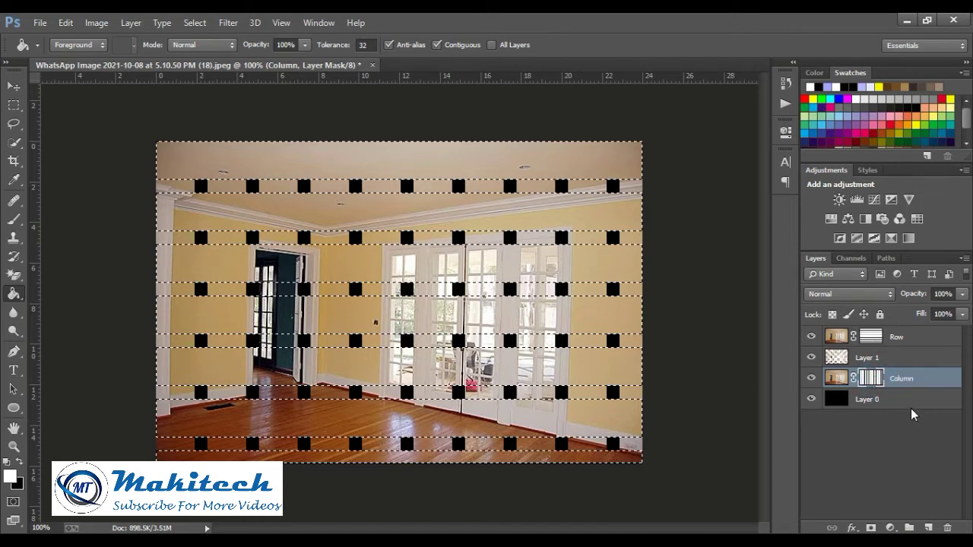
Deselect, then load the Column mask and add the Row mask as one selection
{"action": "key", "text": "ctrl+d"}
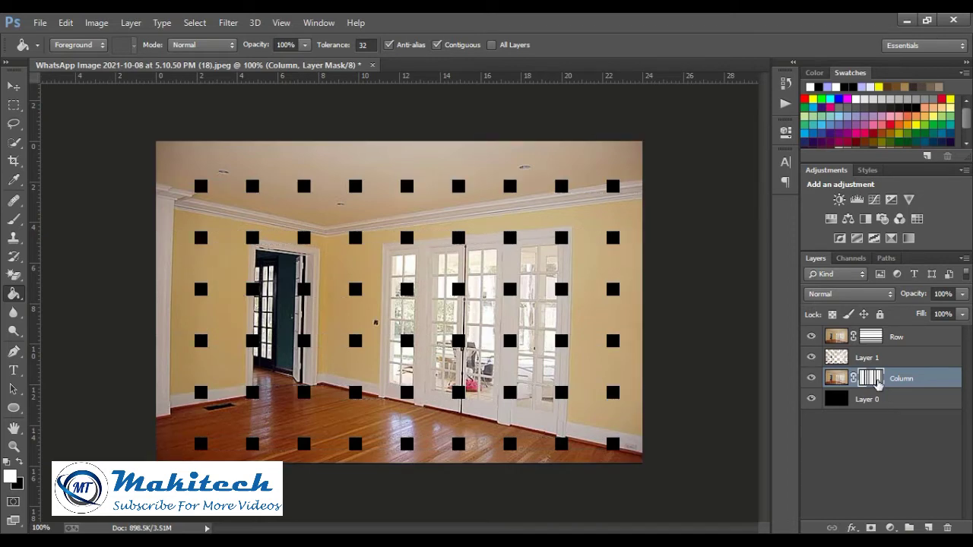
{"action": "key", "text": "alt"}
{"action": "left_click", "coordinate": [874, 384], "text": "ctrl"}
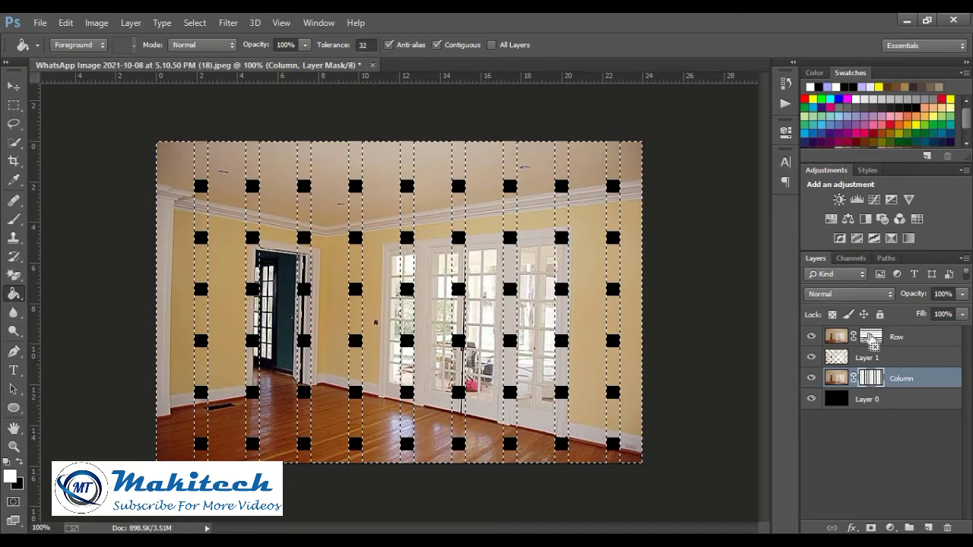
{"action": "left_click", "coordinate": [872, 339], "text": "ctrl+shift"}
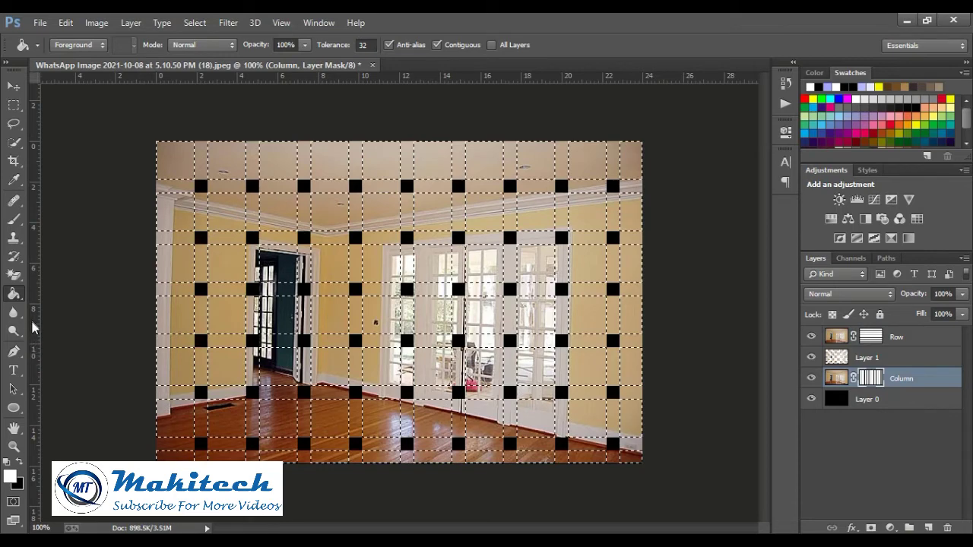
Enter Quick Mask and fill alternate cells in the top and middle rows
{"action": "key", "text": "q"}
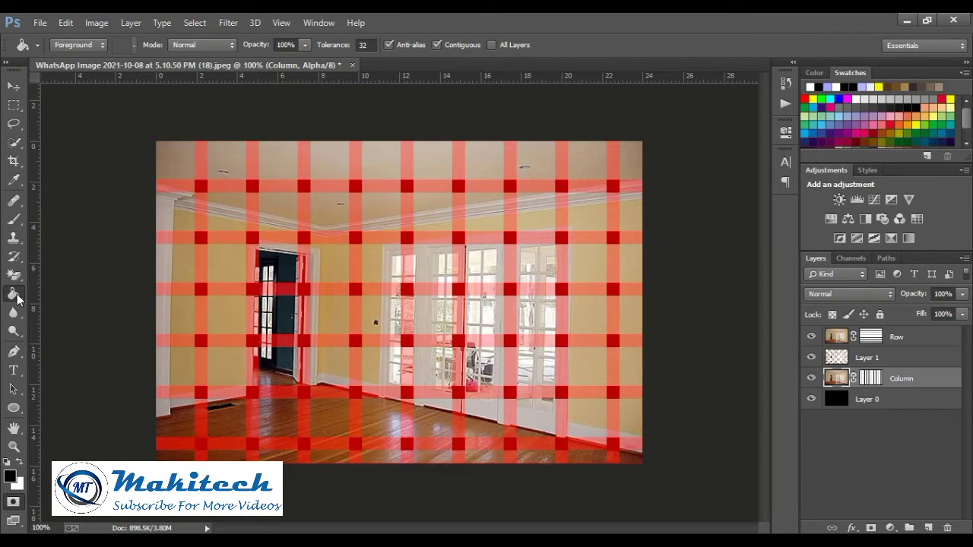
{"action": "left_click", "coordinate": [219, 154]}
{"action": "left_click", "coordinate": [311, 150]}
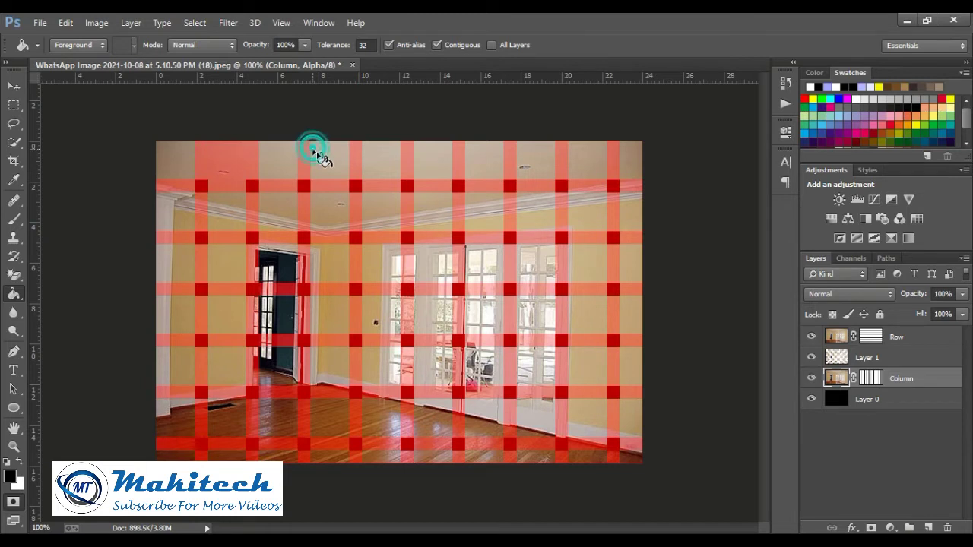
{"action": "left_click", "coordinate": [433, 155]}
{"action": "left_click", "coordinate": [522, 156]}
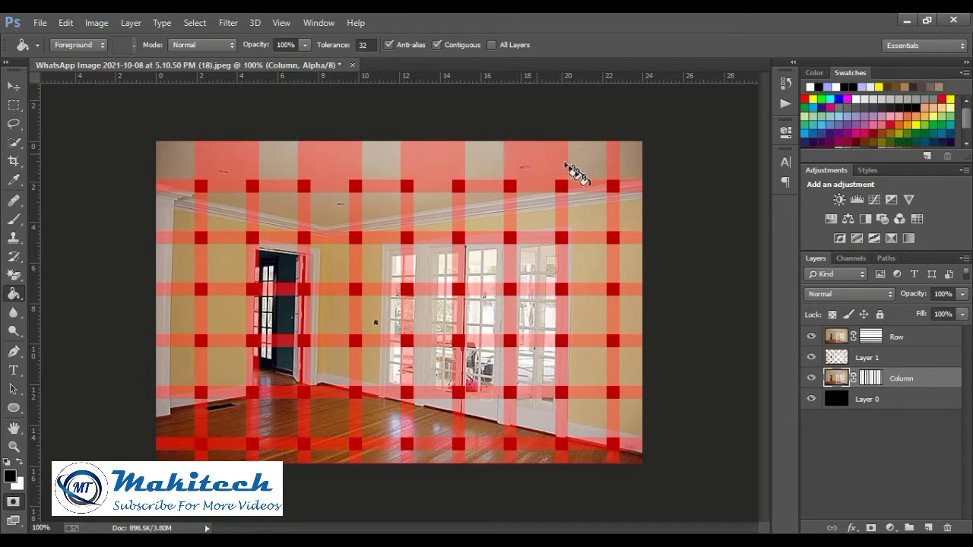
{"action": "left_click", "coordinate": [617, 215]}
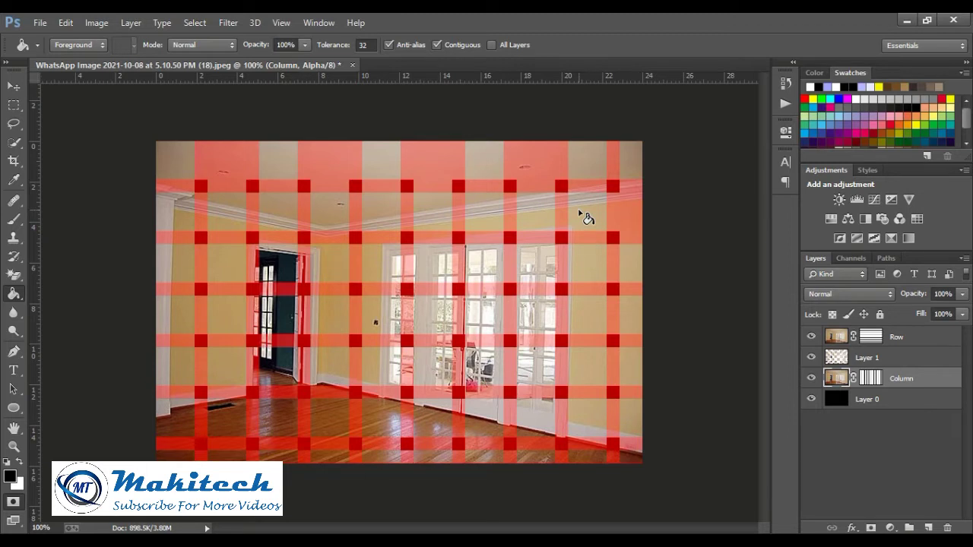
{"action": "left_click", "coordinate": [632, 168]}
{"action": "left_click", "coordinate": [478, 212]}
{"action": "left_click", "coordinate": [388, 219]}
{"action": "left_click", "coordinate": [278, 220]}
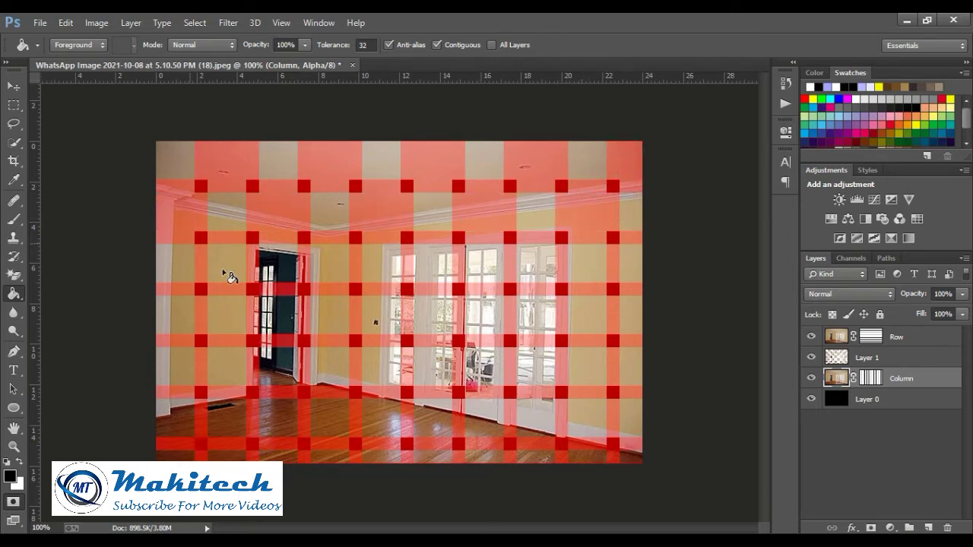
{"action": "left_click", "coordinate": [228, 276]}
{"action": "left_click", "coordinate": [431, 272]}
{"action": "left_click", "coordinate": [535, 272]}
Fill alternate cells in the lower-middle and bottom rows to complete the checkerboard
{"action": "left_click", "coordinate": [534, 319]}
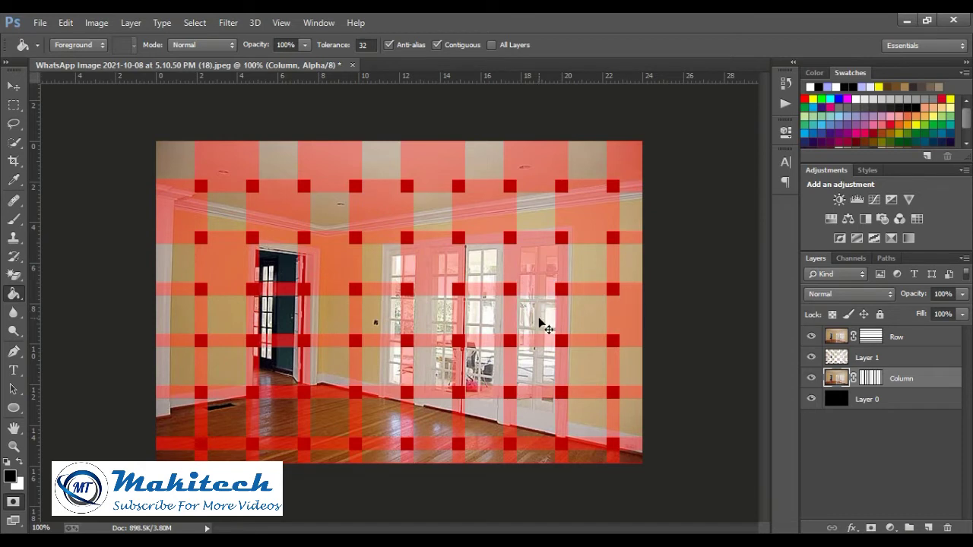
{"action": "left_click", "coordinate": [631, 316]}
{"action": "left_click", "coordinate": [586, 316]}
{"action": "left_click", "coordinate": [485, 318]}
{"action": "left_click", "coordinate": [381, 316]}
{"action": "left_click", "coordinate": [282, 318]}
{"action": "left_click", "coordinate": [179, 313]}
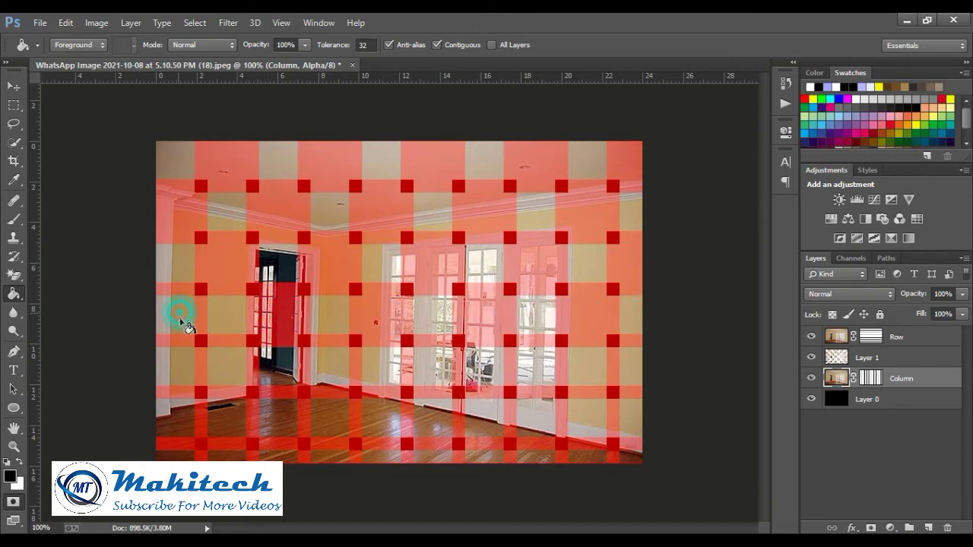
{"action": "left_click", "coordinate": [330, 366]}
{"action": "left_click", "coordinate": [433, 366]}
{"action": "left_click", "coordinate": [535, 366]}
{"action": "left_click", "coordinate": [635, 369]}
{"action": "left_click", "coordinate": [575, 411]}
{"action": "left_click", "coordinate": [485, 414]}
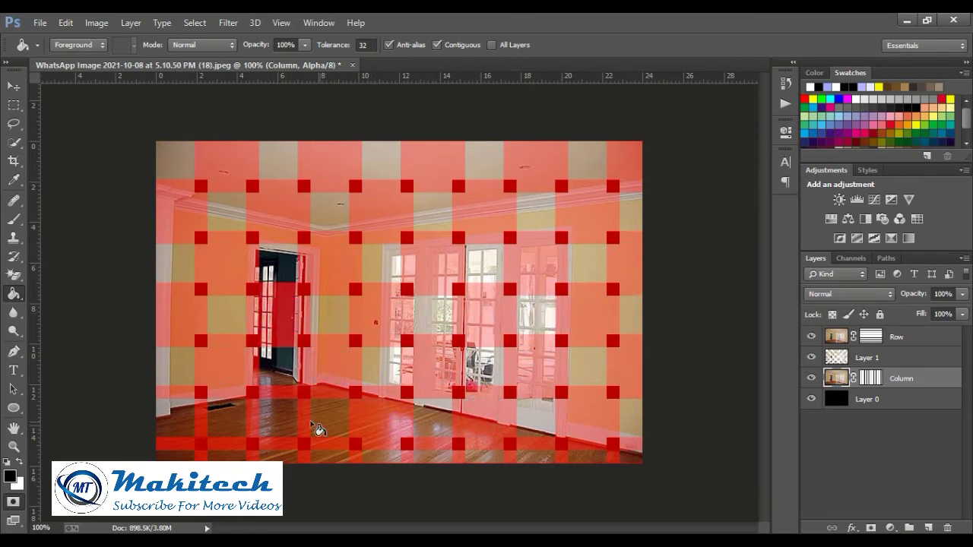
{"action": "left_click", "coordinate": [285, 419]}
{"action": "left_click", "coordinate": [182, 422]}
{"action": "left_click", "coordinate": [219, 453]}
{"action": "left_click", "coordinate": [326, 460]}
{"action": "left_click", "coordinate": [430, 460]}
{"action": "left_click", "coordinate": [524, 458]}
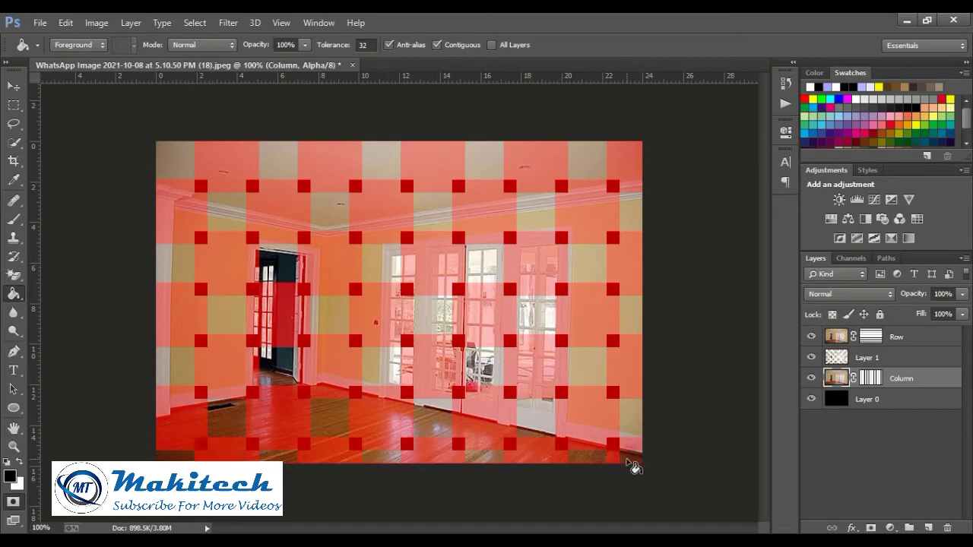
Exit Quick Mask and add a new Layer 2 above the Row layer
{"action": "key", "text": "q"}
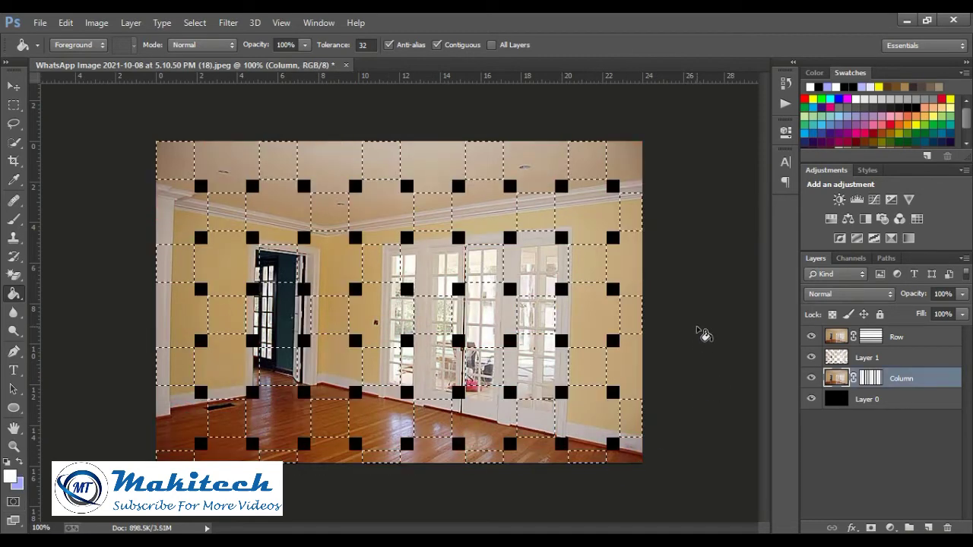
{"action": "left_click", "coordinate": [902, 337]}
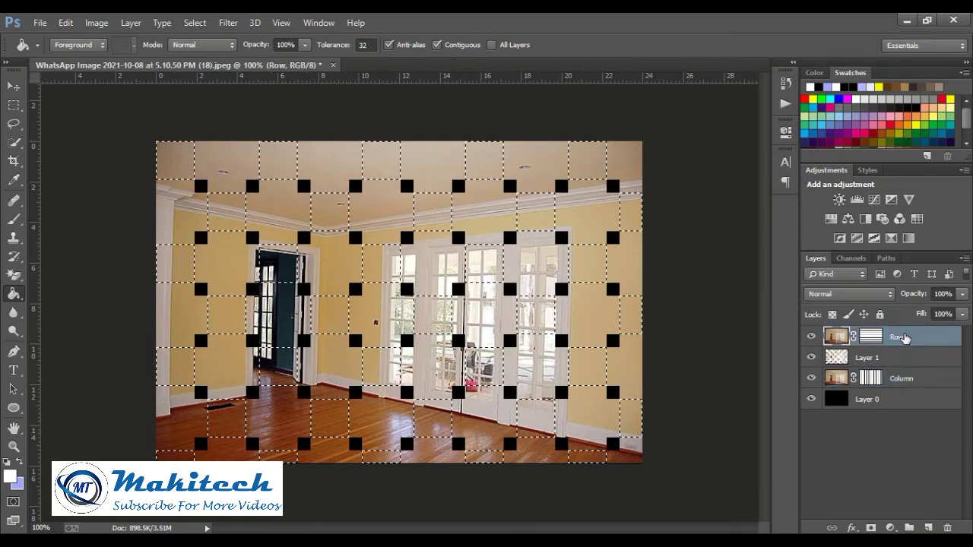
{"action": "key", "text": "ctrl+j"}
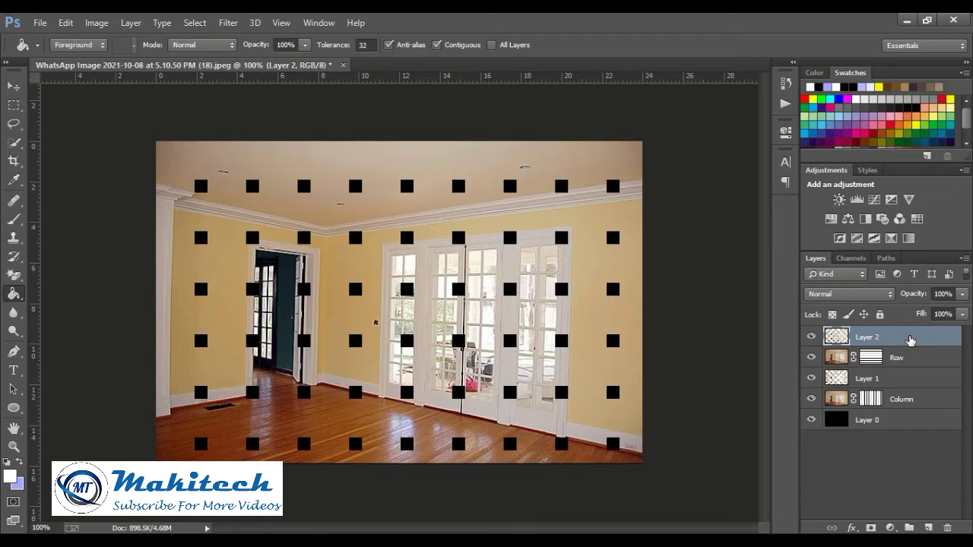
Make Layer 1 a clipping mask over Column and Layer 2 over Row, then select Layer 1
{"action": "left_click", "coordinate": [904, 454]}
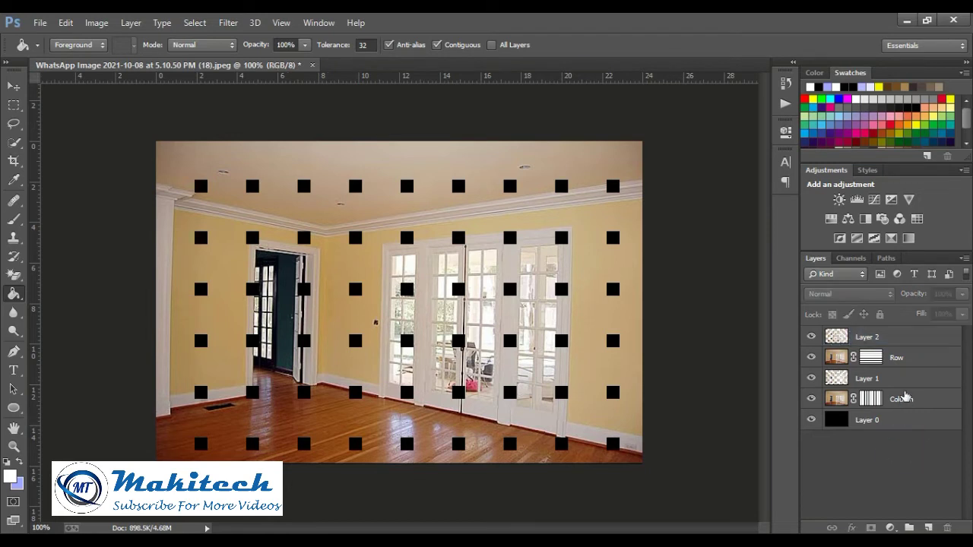
{"action": "left_click", "coordinate": [900, 397]}
{"action": "left_click_drag", "start_coordinate": [900, 397], "coordinate": [899, 383]}
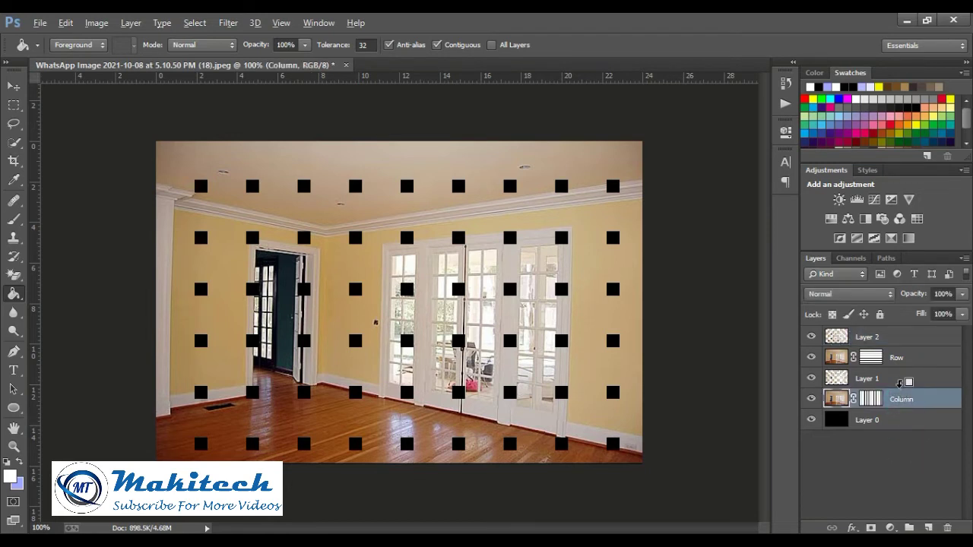
{"action": "left_click", "coordinate": [899, 382], "text": "alt"}
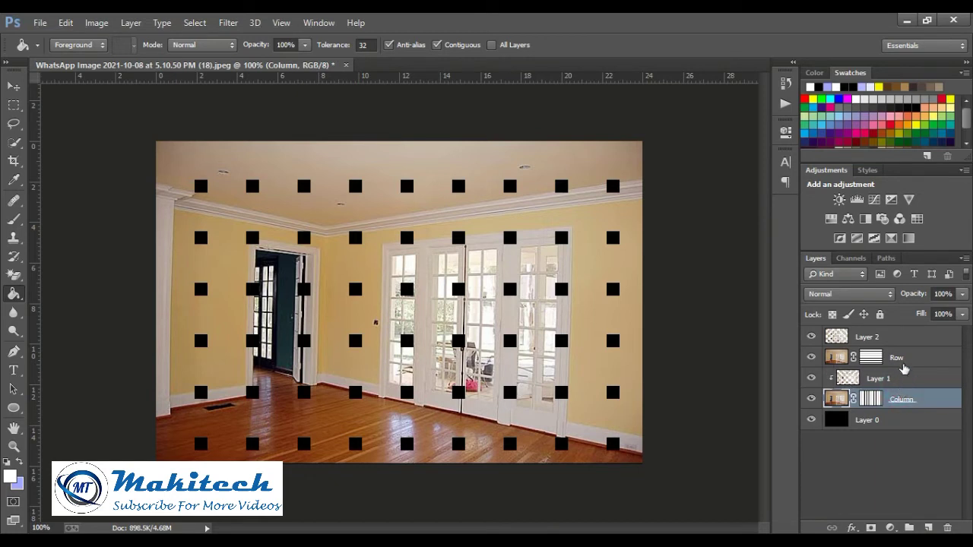
{"action": "left_click", "coordinate": [905, 360]}
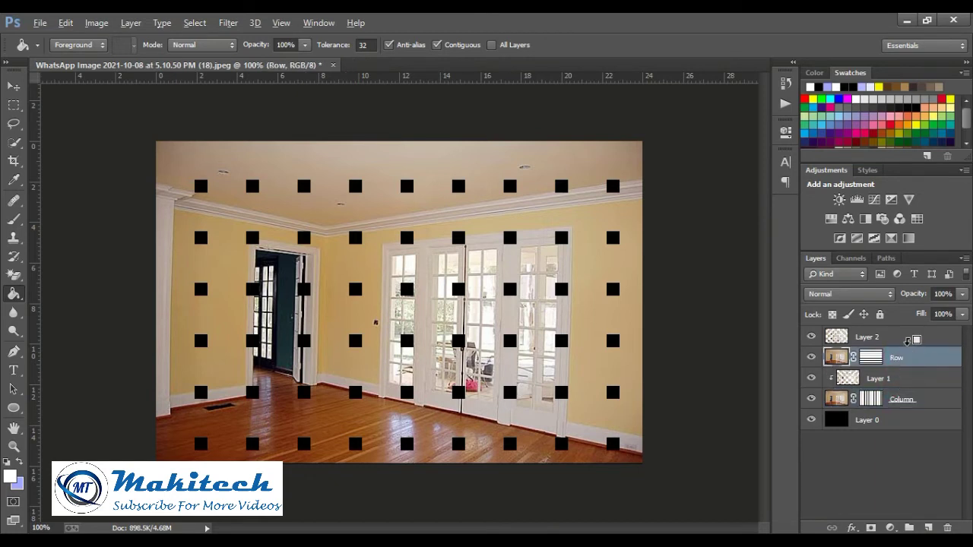
{"action": "left_click", "coordinate": [907, 347], "text": "alt"}
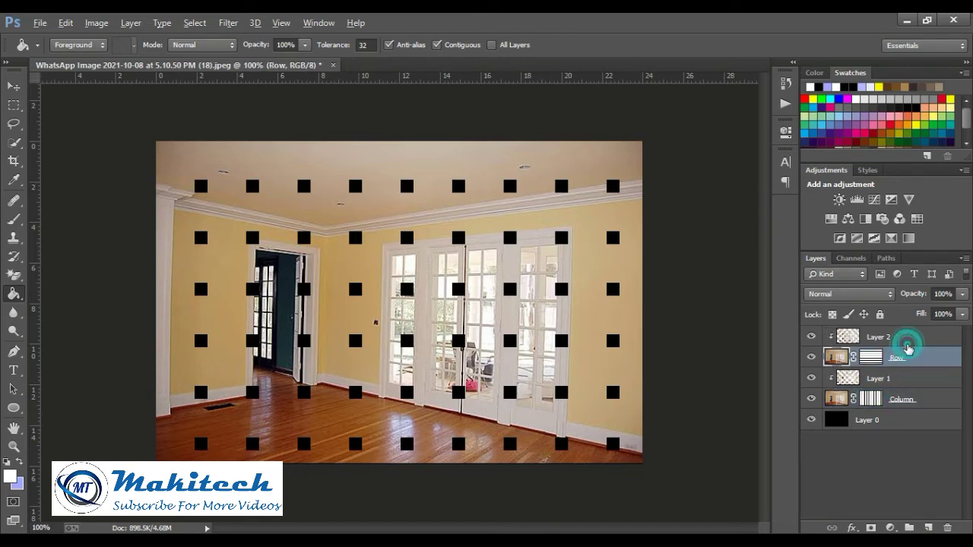
{"action": "left_click", "coordinate": [901, 384]}
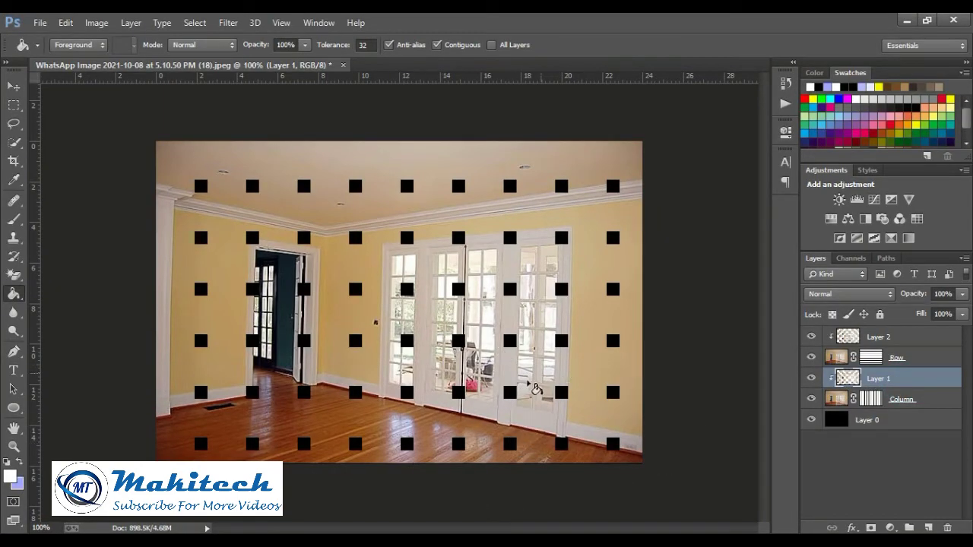
{"action": "left_click", "coordinate": [127, 29]}
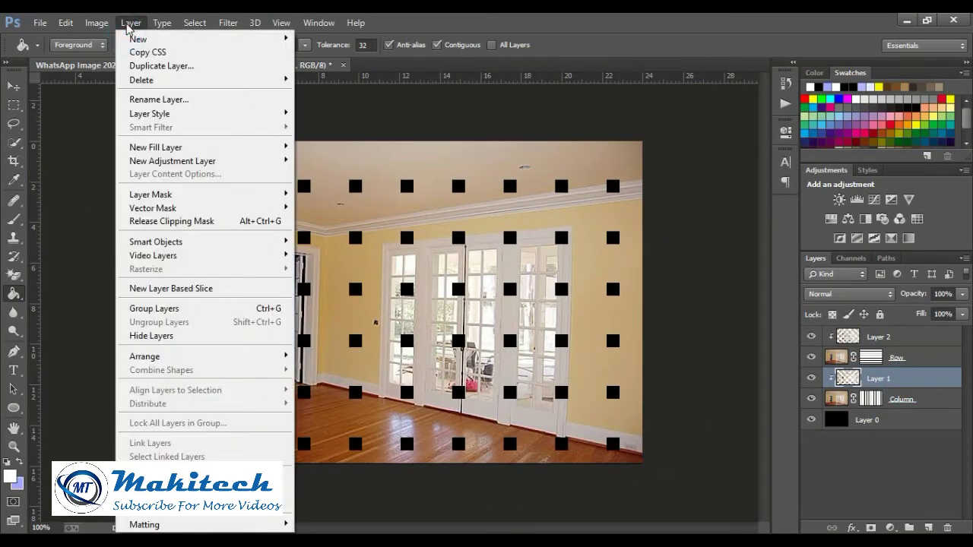
Add an Outer Glow to Layer 1 with Multiply blend, colour 000000 and 7% spread
{"action": "left_click", "coordinate": [176, 113]}
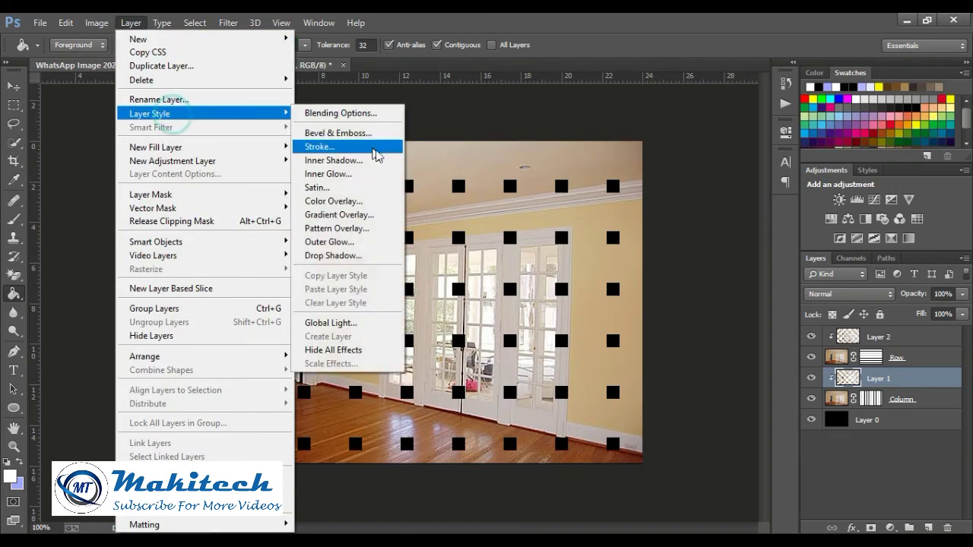
{"action": "left_click", "coordinate": [355, 243]}
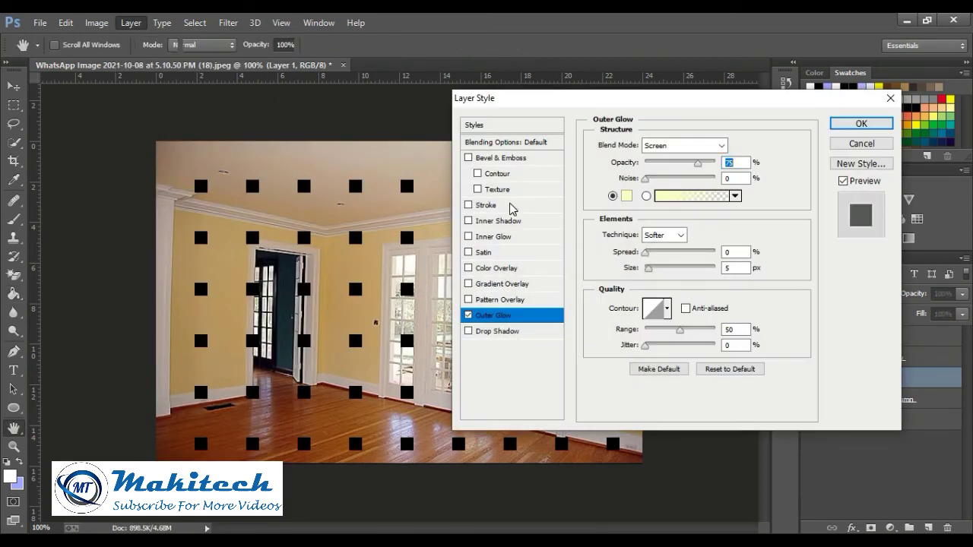
{"action": "left_click", "coordinate": [721, 146]}
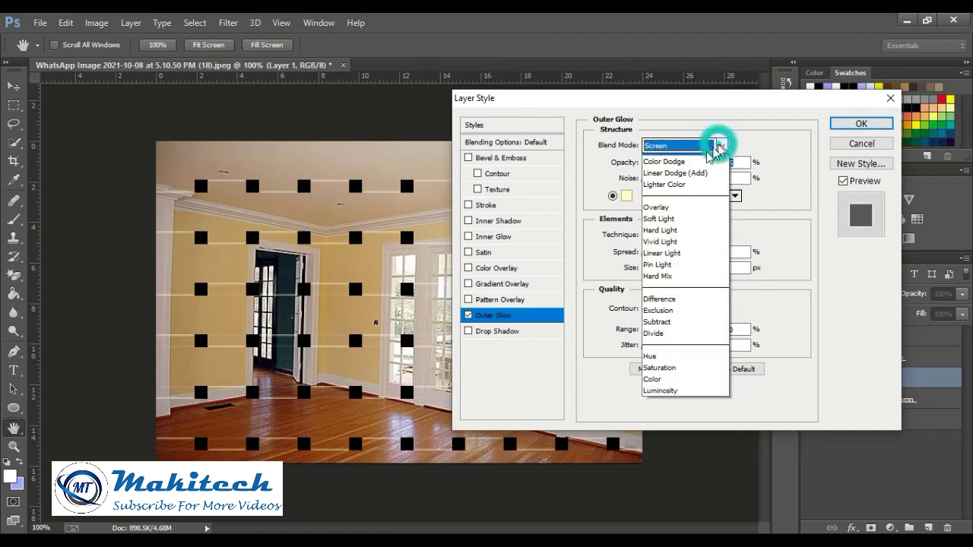
{"action": "left_click", "coordinate": [675, 212]}
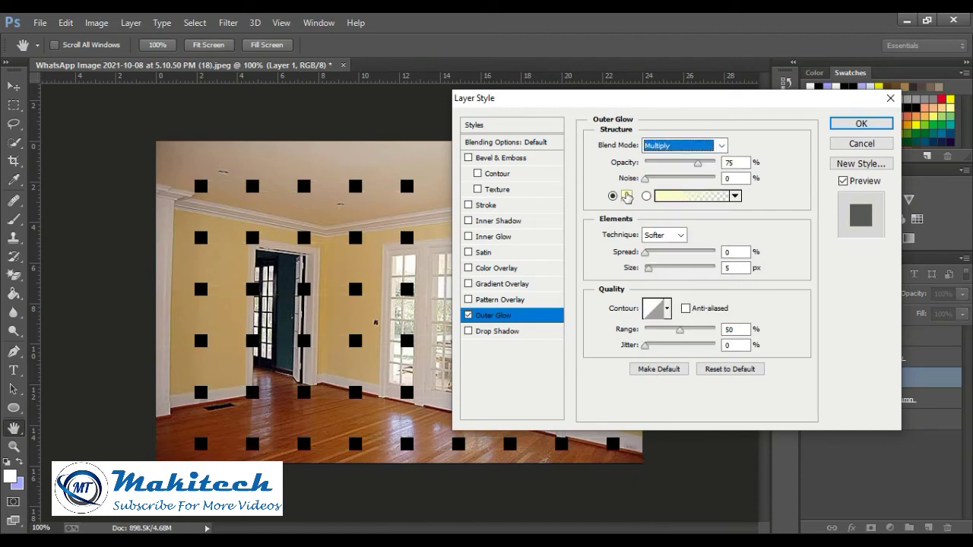
{"action": "left_click", "coordinate": [626, 196]}
{"action": "type", "text": "000000"}
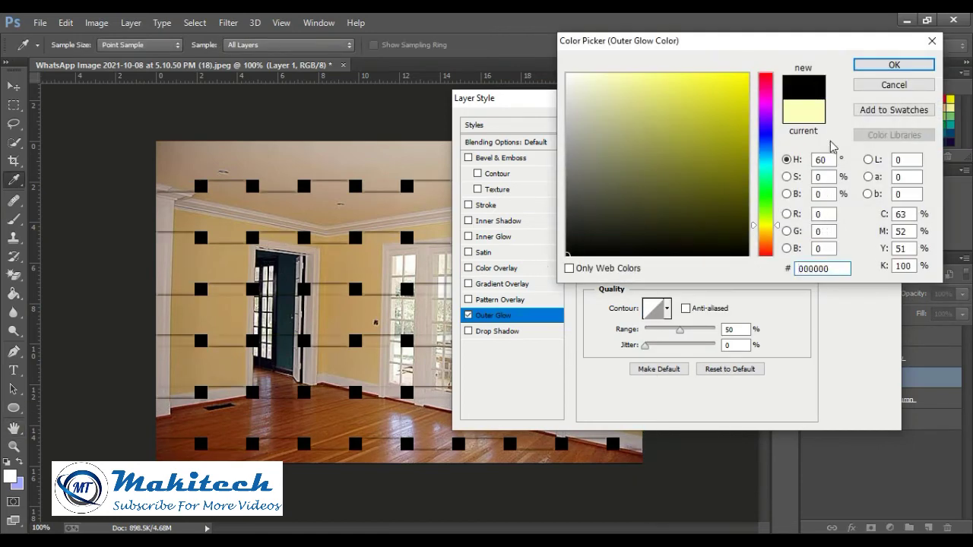
{"action": "left_click", "coordinate": [893, 65]}
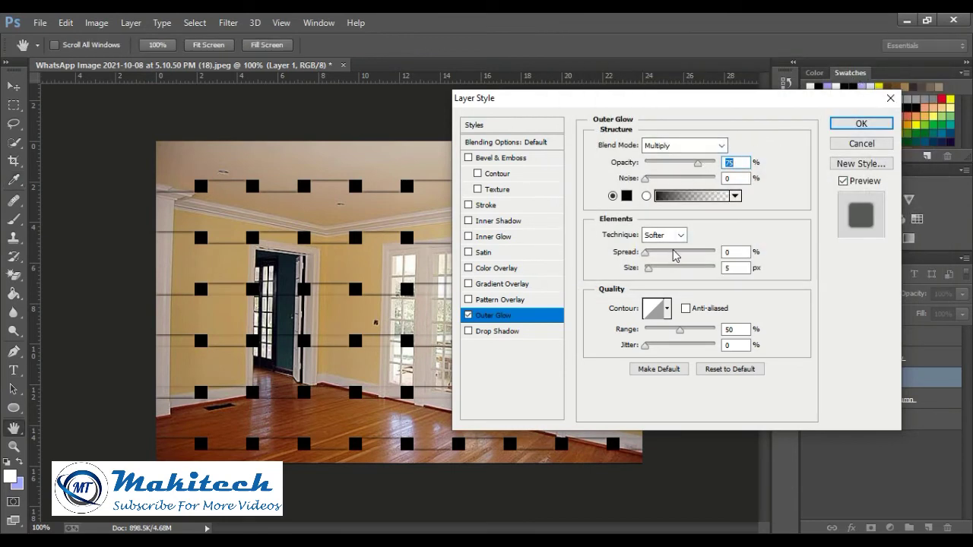
{"action": "left_click_drag", "start_coordinate": [644, 251], "coordinate": [650, 260]}
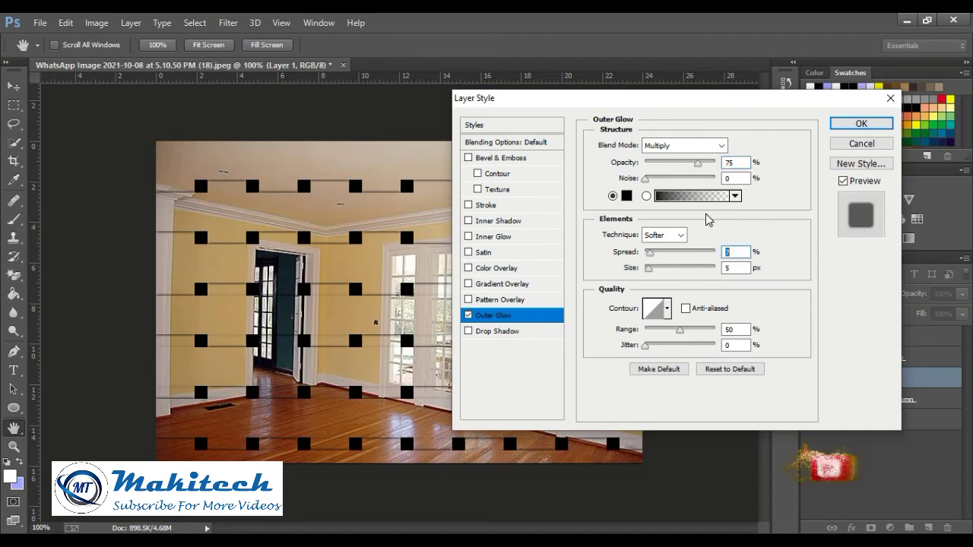
{"action": "left_click", "coordinate": [852, 128]}
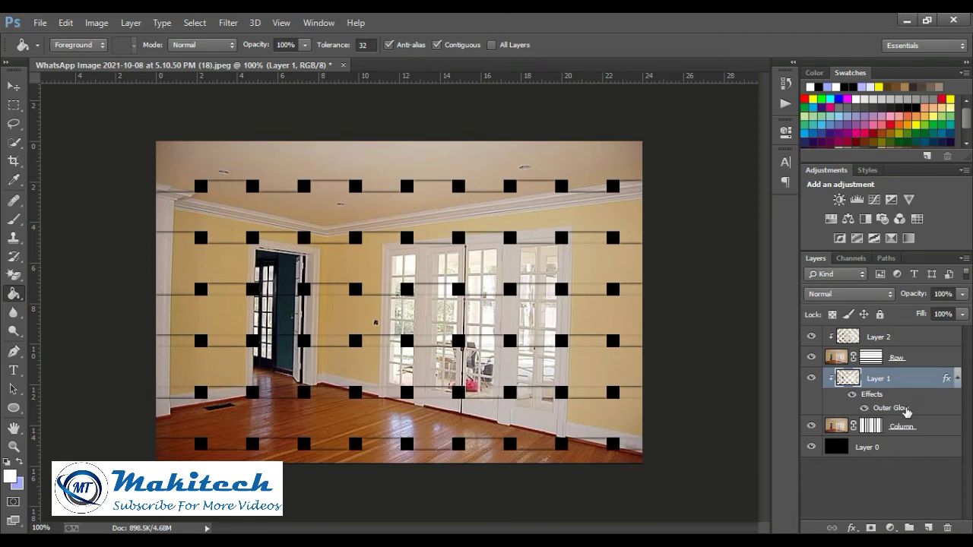
Alt-drag Layer 1's Outer Glow onto Layer 2, then review its Layer Style without changes
{"action": "double_click", "coordinate": [905, 408]}
{"action": "mouse_move", "coordinate": [885, 399]}
{"action": "left_mouse_down"}
{"action": "mouse_move", "coordinate": [916, 364]}
{"action": "mouse_move", "coordinate": [916, 344]}
{"action": "left_mouse_up"}
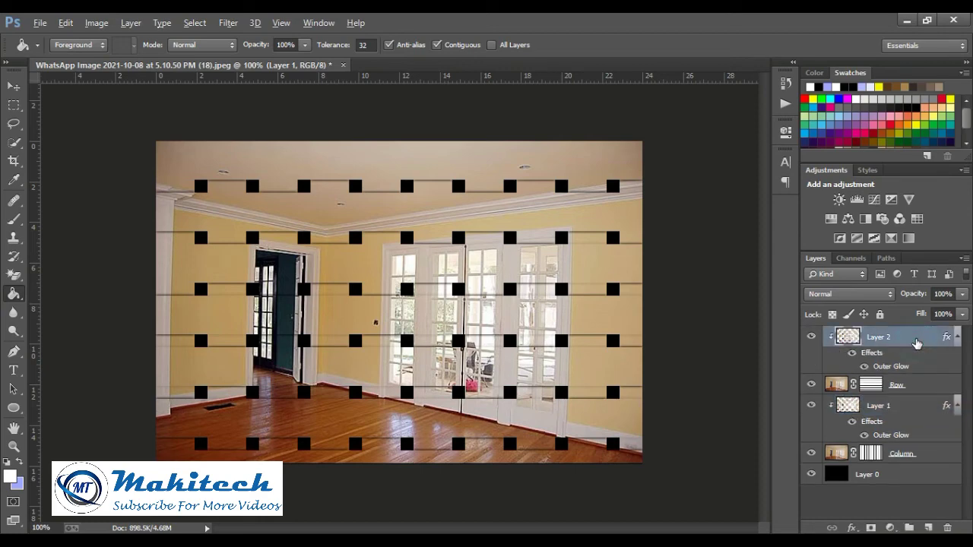
{"action": "double_click", "coordinate": [920, 350]}
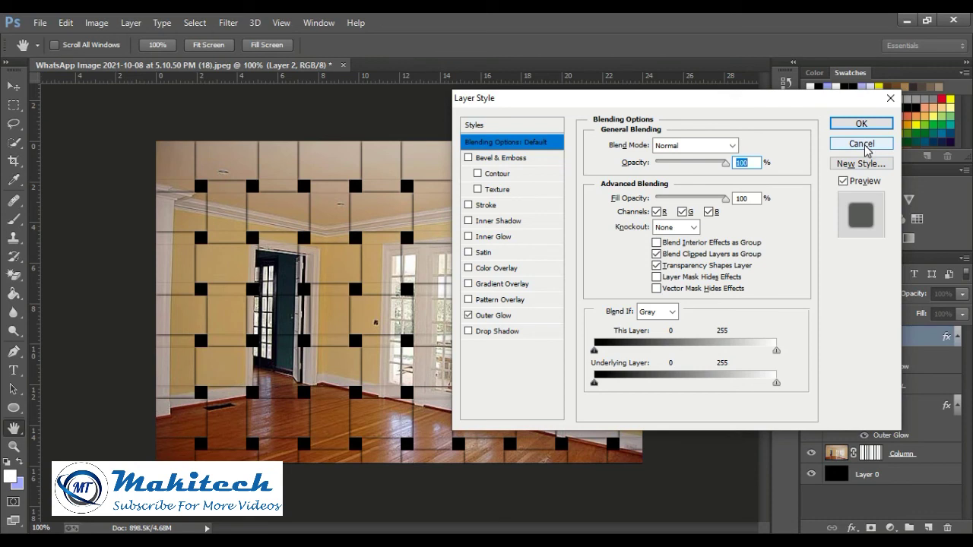
{"action": "left_click", "coordinate": [863, 146]}
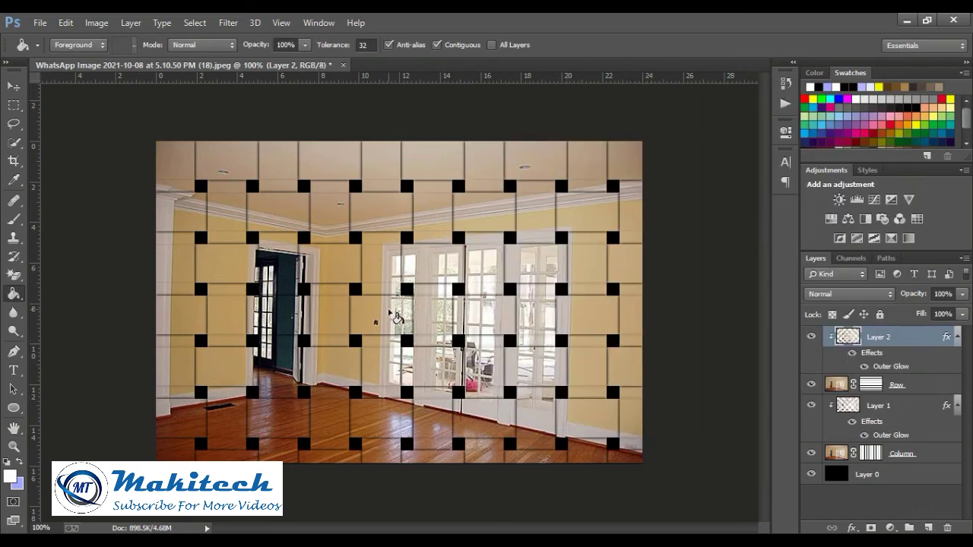
{"action": "left_click", "coordinate": [13, 86]}
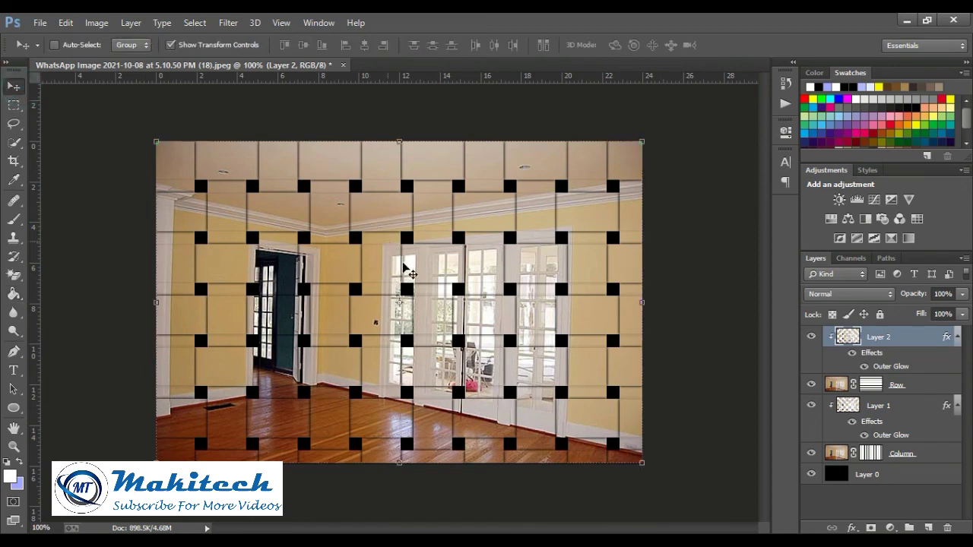
{"action": "scroll", "coordinate": [410, 275], "scroll_direction": "up", "scroll_amount": 2}
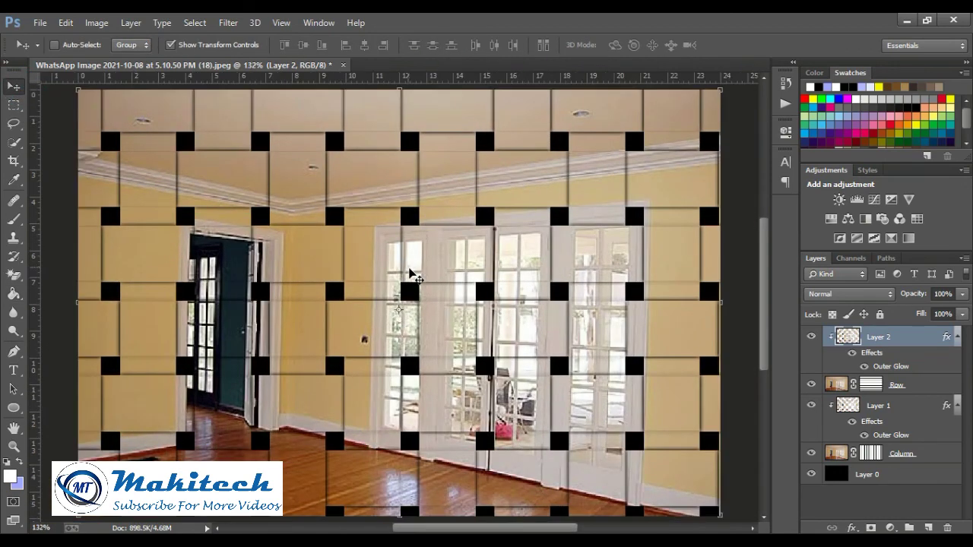
{"action": "scroll", "coordinate": [410, 270], "scroll_direction": "down", "scroll_amount": 1}
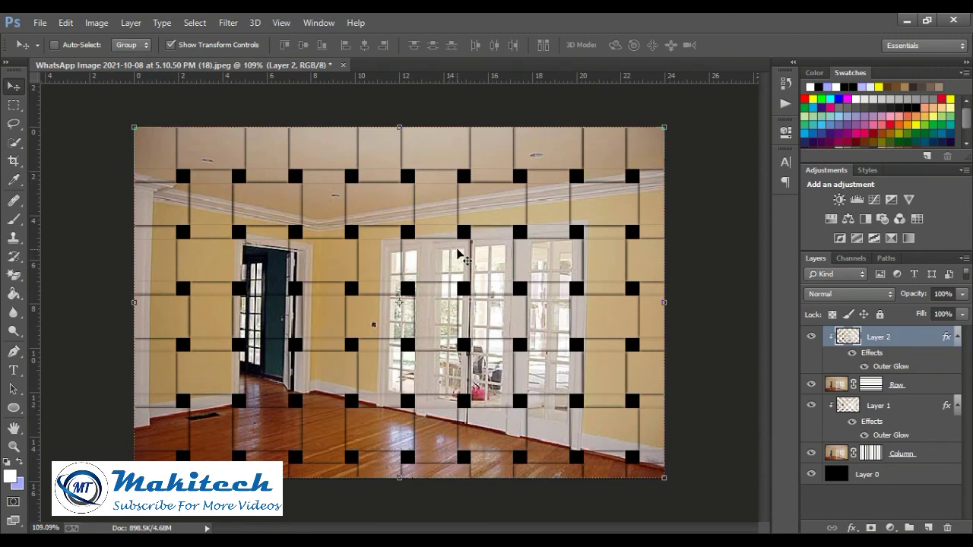
{"action": "scroll", "coordinate": [459, 258], "scroll_direction": "down", "scroll_amount": 1}
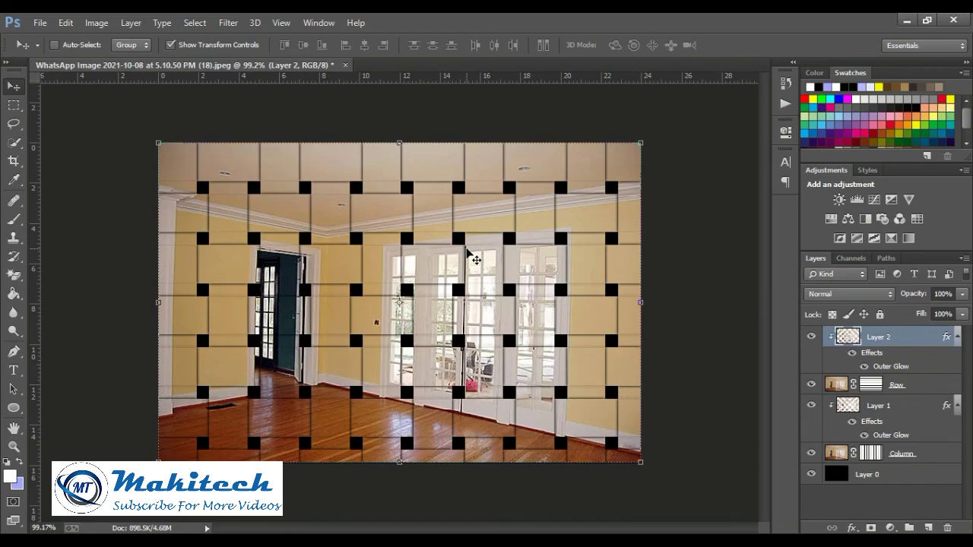